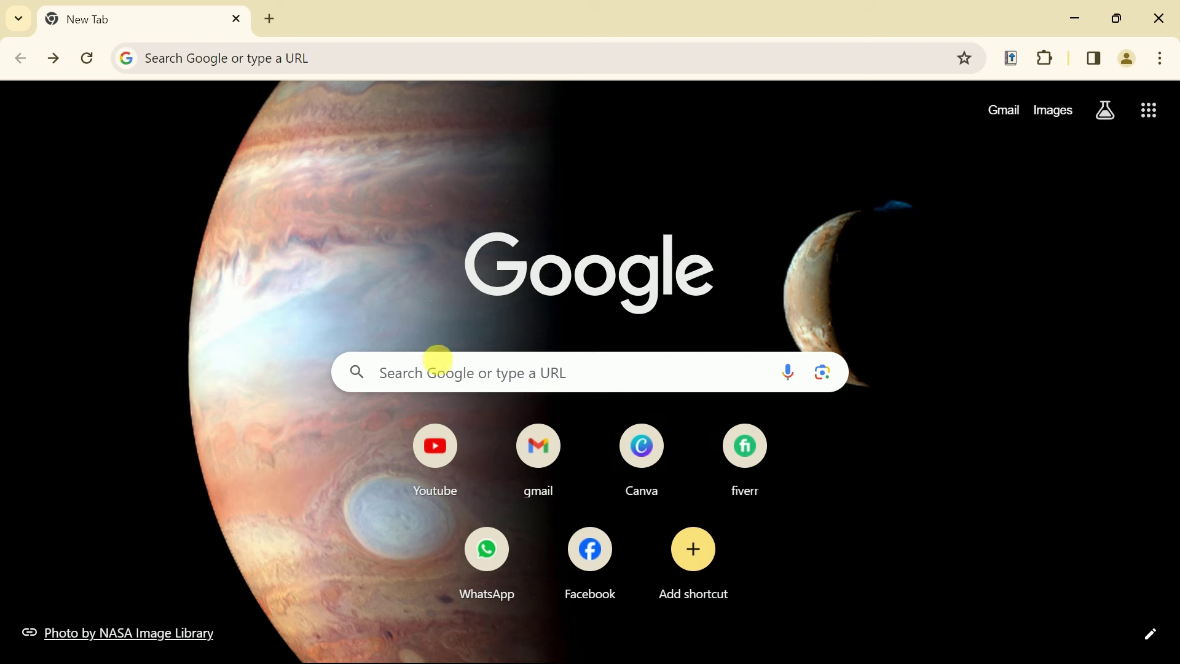
Go to cowriter.ai from the Chrome New Tab search box.
{"action": "left_click", "coordinate": [450, 372]}
{"action": "type", "text": "cowriter"}
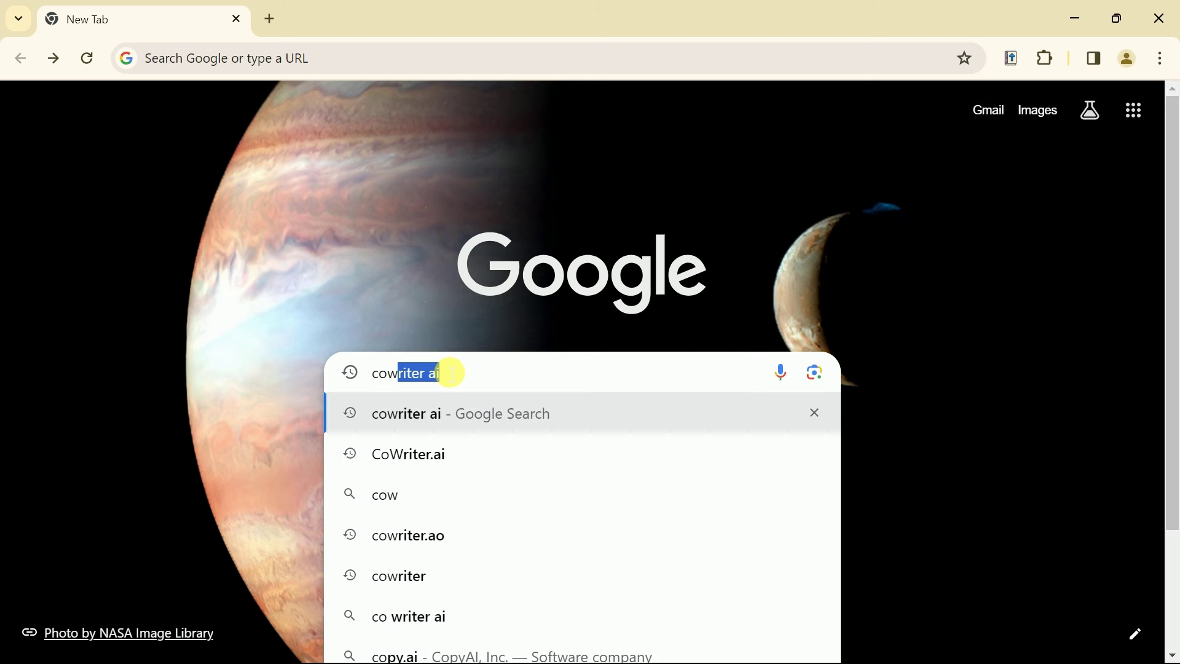
{"action": "type", "text": "."}
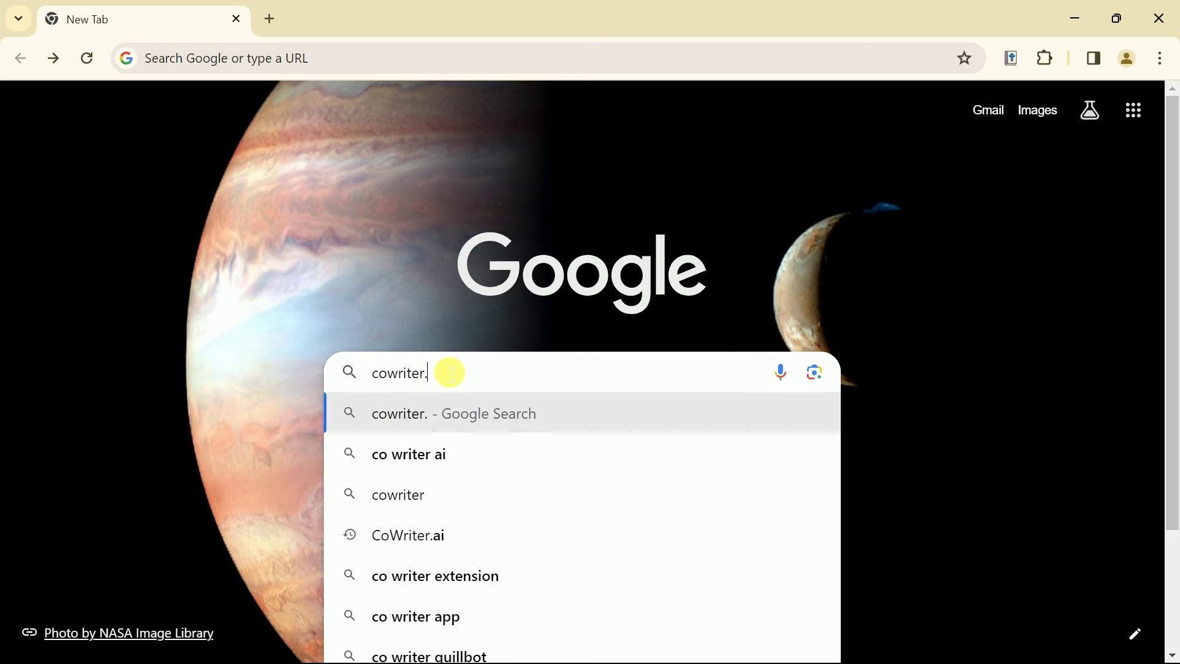
{"action": "type", "text": "ai"}
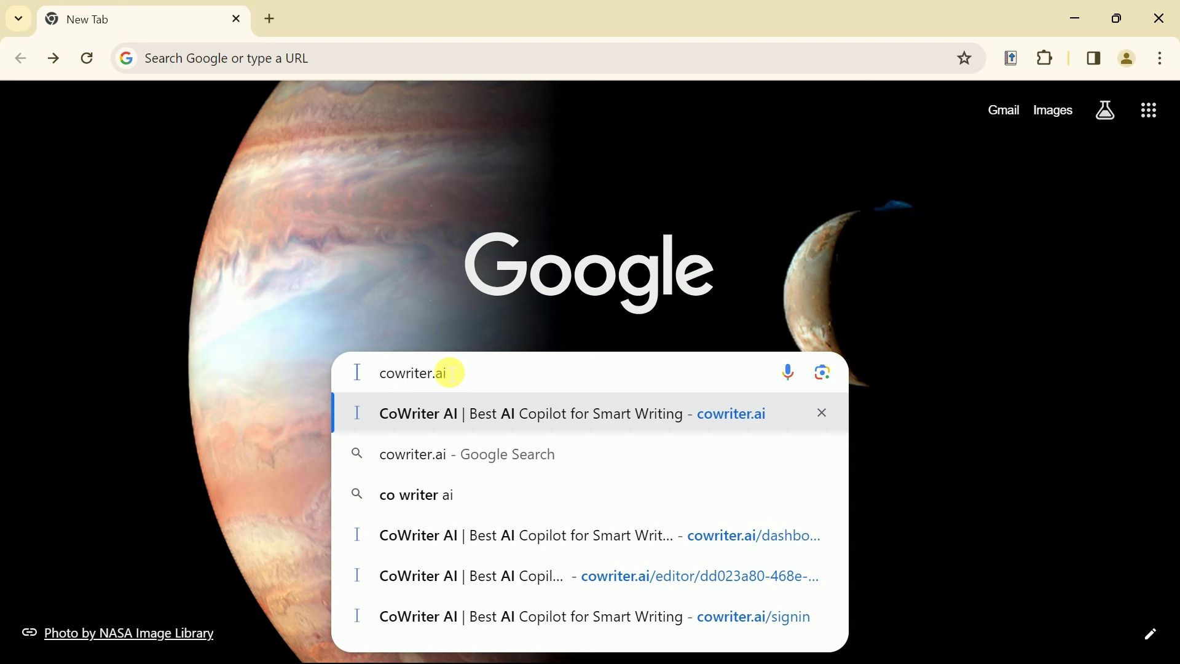
{"action": "key", "text": "Return"}
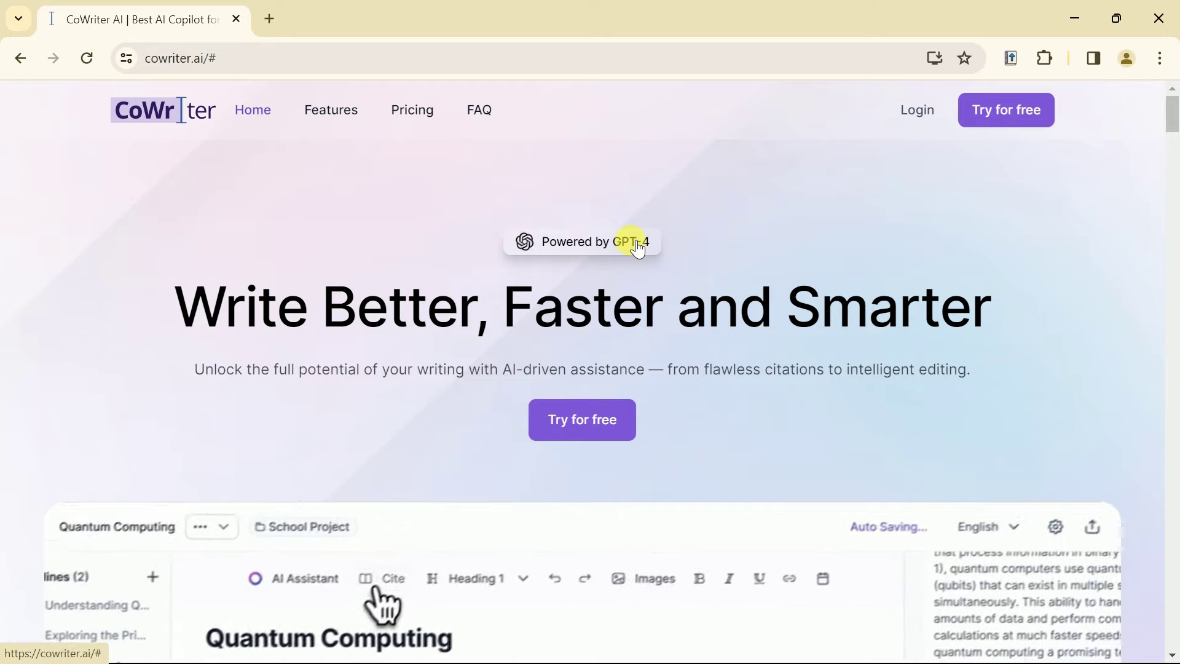
{"action": "scroll", "coordinate": [642, 238], "scroll_direction": "down", "scroll_amount": 1}
{"action": "left_click_drag", "start_coordinate": [175, 214], "coordinate": [985, 204]}
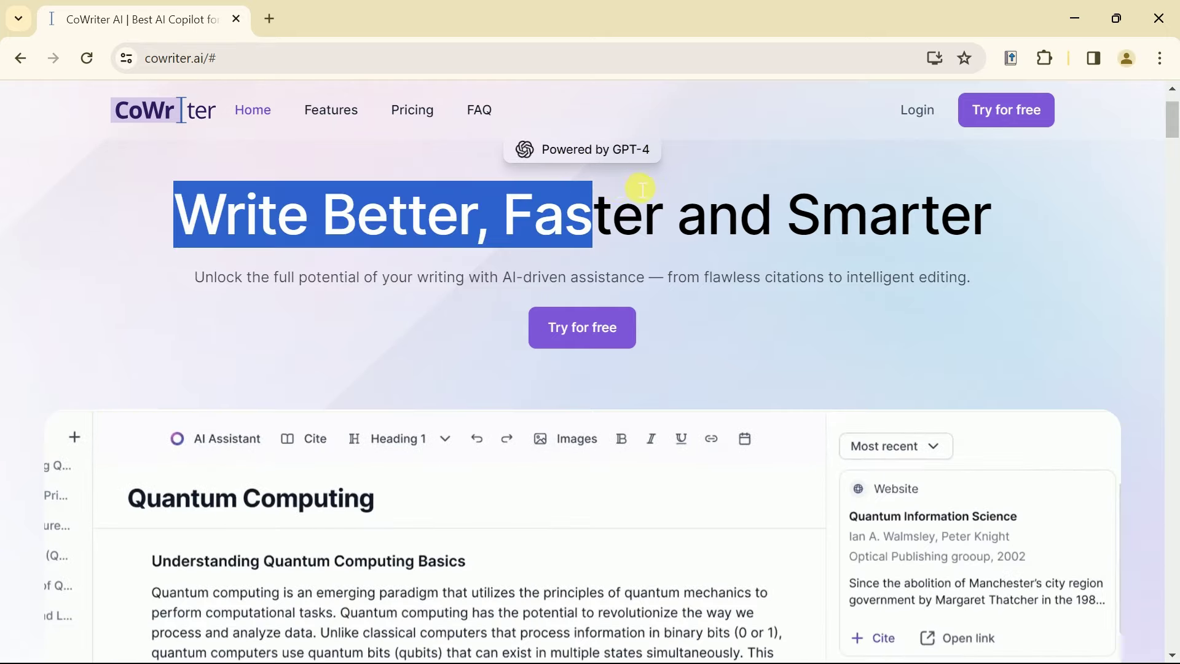
{"action": "left_click", "coordinate": [995, 202]}
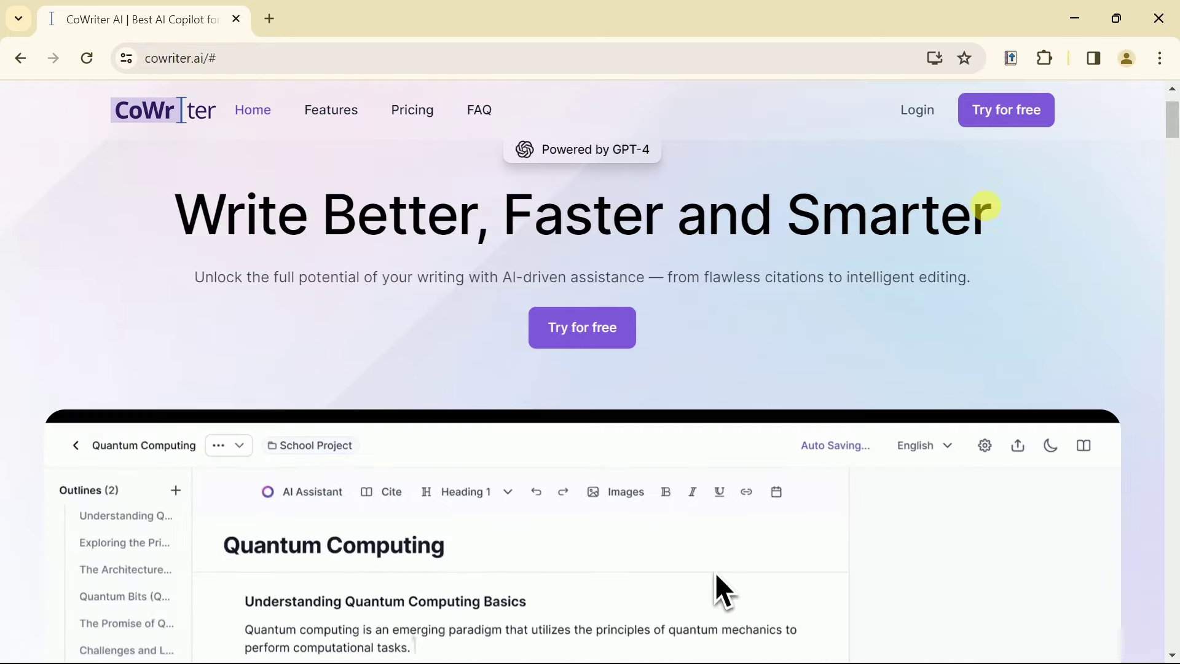
{"action": "scroll", "coordinate": [1007, 238], "scroll_direction": "down", "scroll_amount": 3}
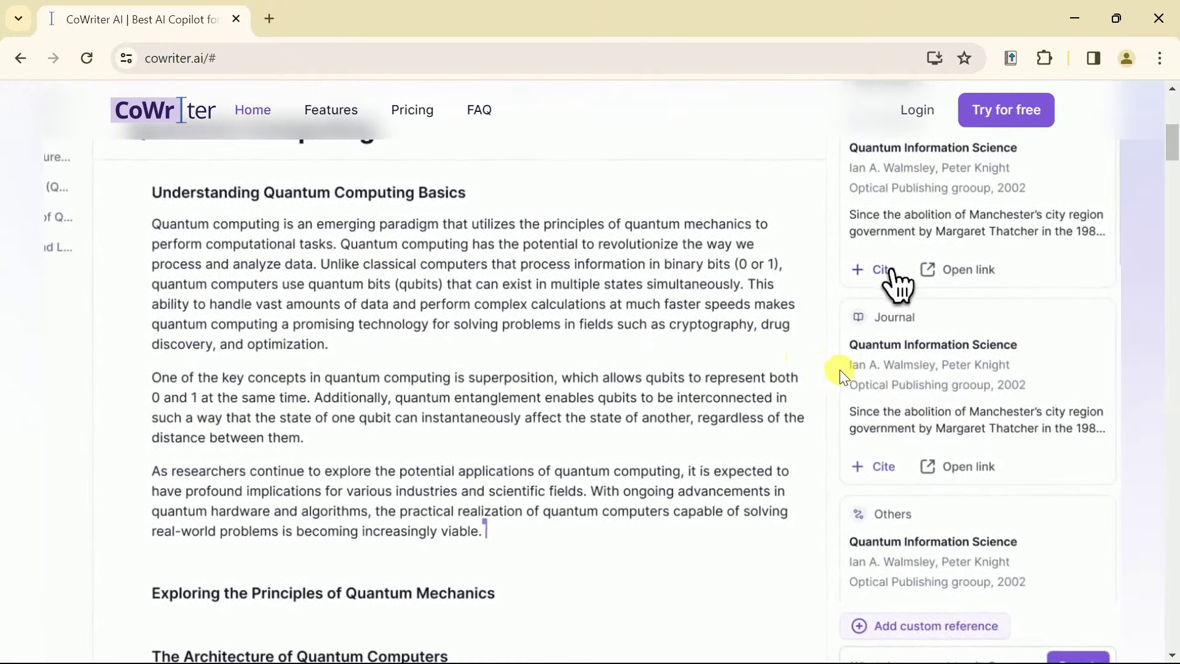
{"action": "scroll", "coordinate": [642, 356], "scroll_direction": "down", "scroll_amount": 5}
{"action": "scroll", "coordinate": [641, 357], "scroll_direction": "down", "scroll_amount": 3}
{"action": "scroll", "coordinate": [641, 357], "scroll_direction": "down", "scroll_amount": 3}
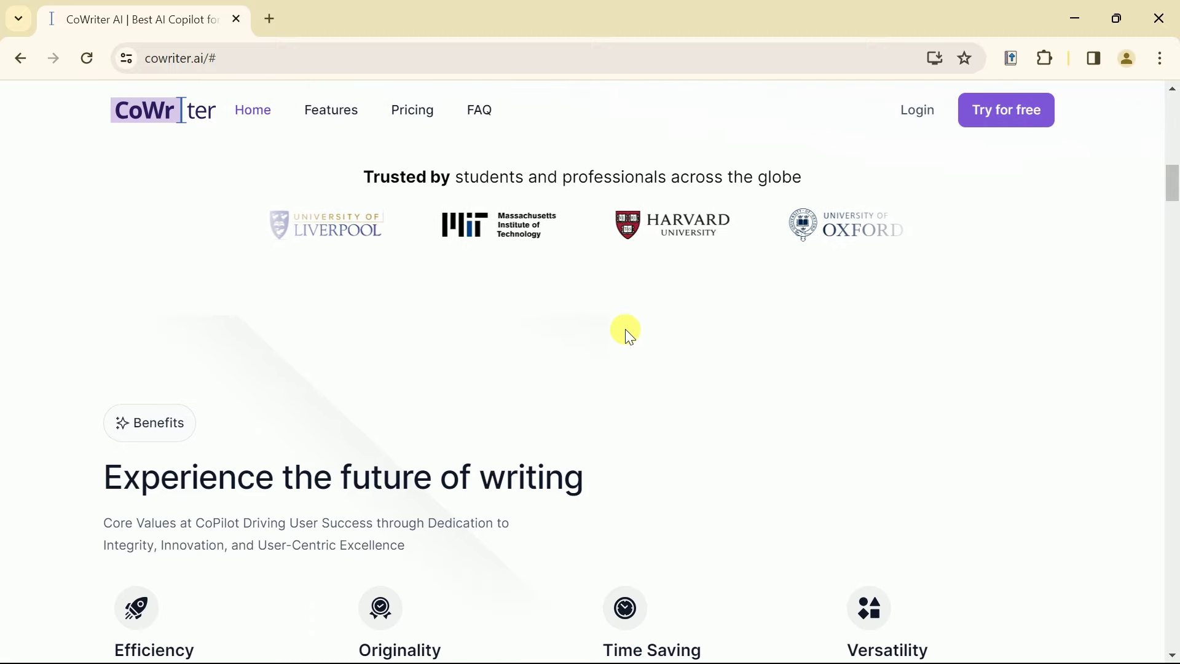
{"action": "scroll", "coordinate": [625, 329], "scroll_direction": "down", "scroll_amount": 3}
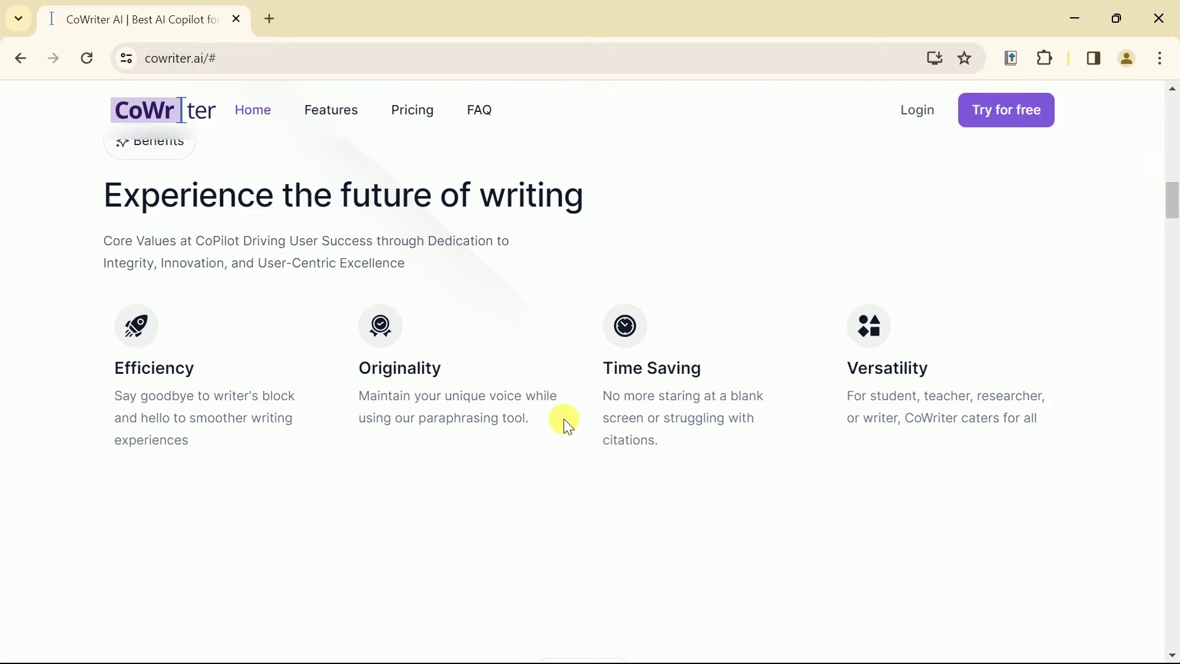
{"action": "scroll", "coordinate": [563, 419], "scroll_direction": "down", "scroll_amount": 1}
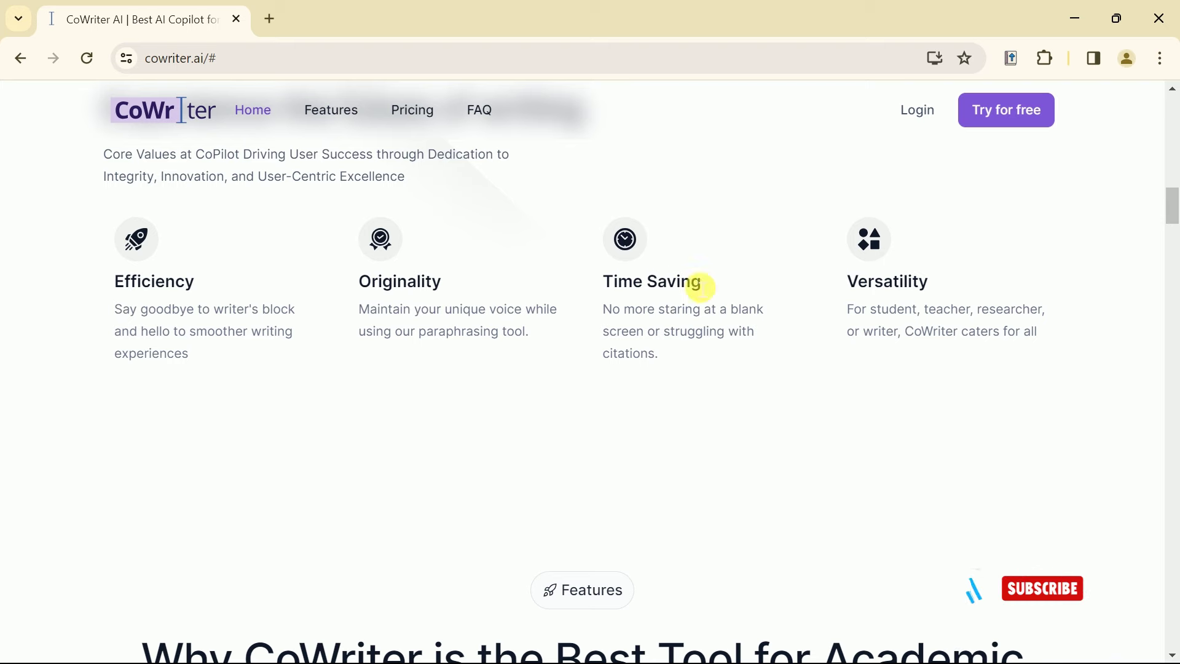
{"action": "scroll", "coordinate": [861, 291], "scroll_direction": "down", "scroll_amount": 1}
{"action": "scroll", "coordinate": [861, 291], "scroll_direction": "down", "scroll_amount": 2}
{"action": "scroll", "coordinate": [861, 291], "scroll_direction": "down", "scroll_amount": 1}
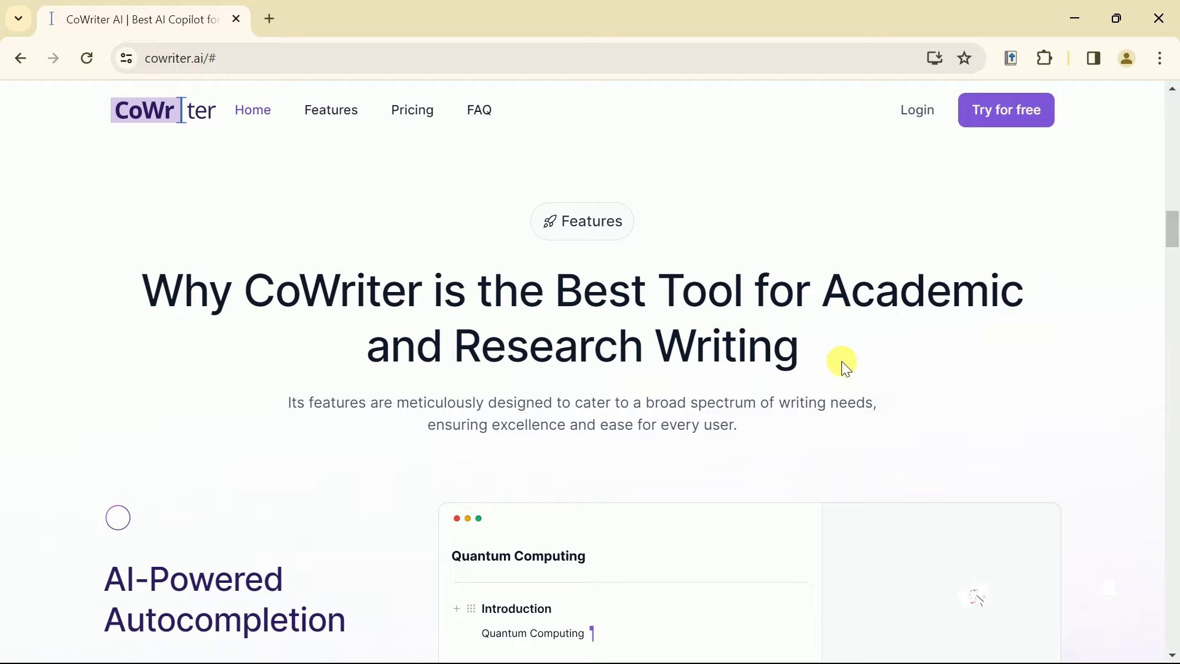
{"action": "scroll", "coordinate": [839, 361], "scroll_direction": "down", "scroll_amount": 1}
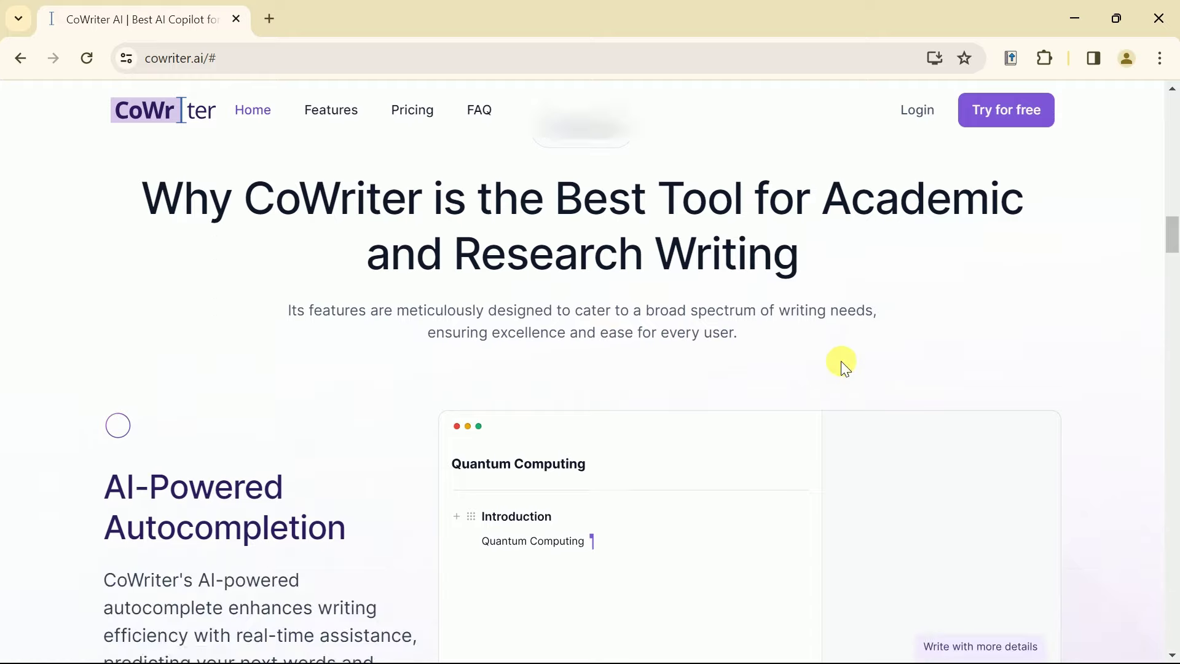
{"action": "scroll", "coordinate": [839, 360], "scroll_direction": "down", "scroll_amount": 1}
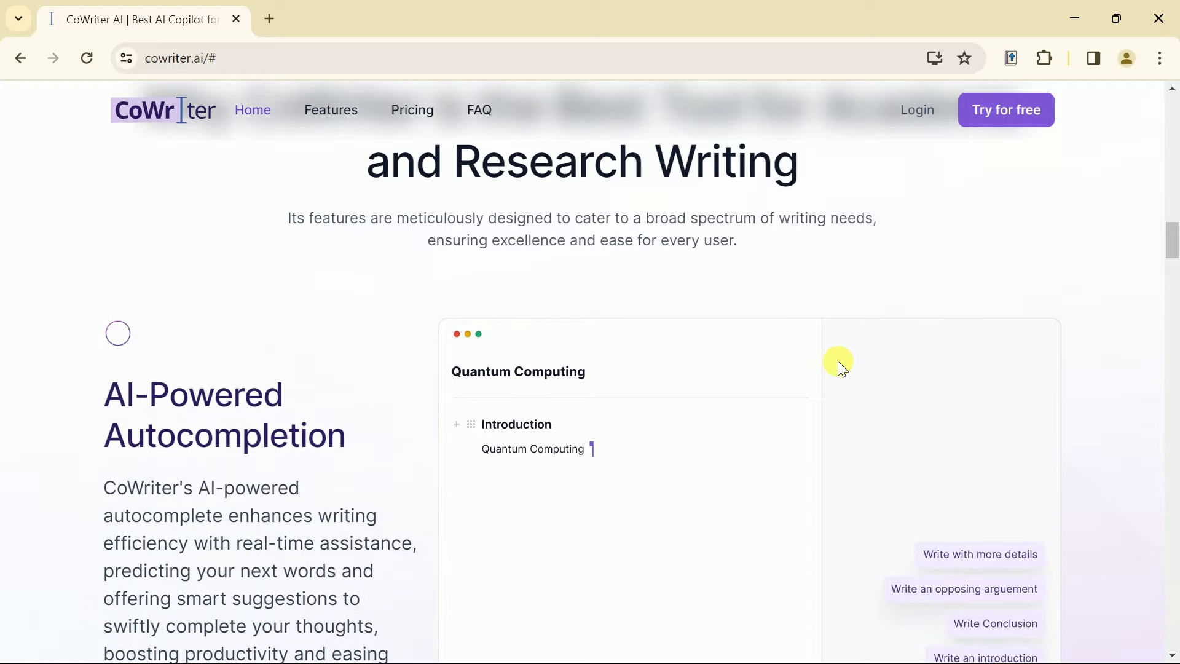
{"action": "scroll", "coordinate": [838, 360], "scroll_direction": "down", "scroll_amount": 1}
{"action": "scroll", "coordinate": [839, 360], "scroll_direction": "down", "scroll_amount": 3}
{"action": "scroll", "coordinate": [553, 432], "scroll_direction": "down", "scroll_amount": 1}
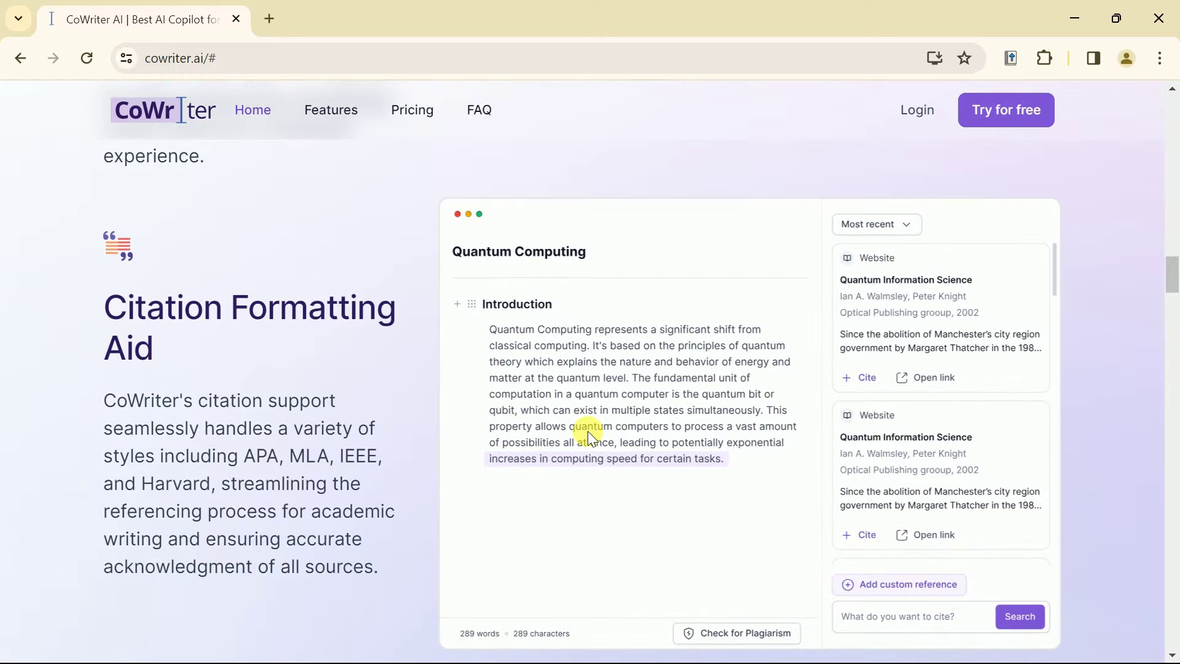
{"action": "scroll", "coordinate": [233, 413], "scroll_direction": "up", "scroll_amount": 2}
{"action": "scroll", "coordinate": [232, 414], "scroll_direction": "up", "scroll_amount": 2}
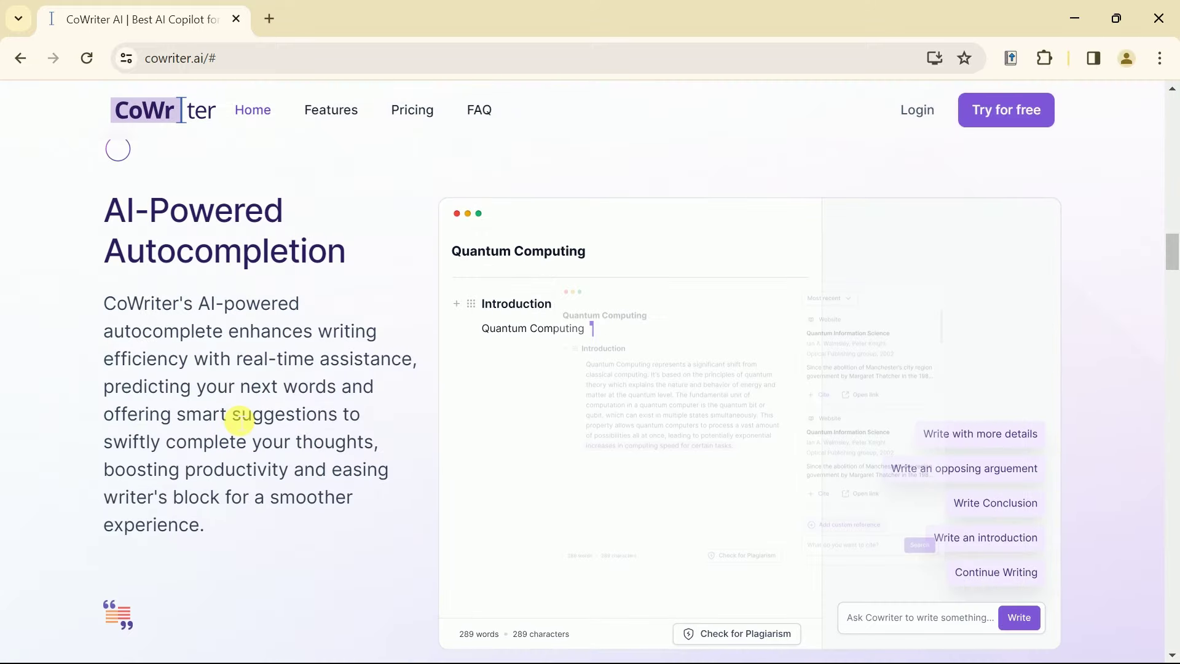
{"action": "scroll", "coordinate": [233, 421], "scroll_direction": "down", "scroll_amount": 3}
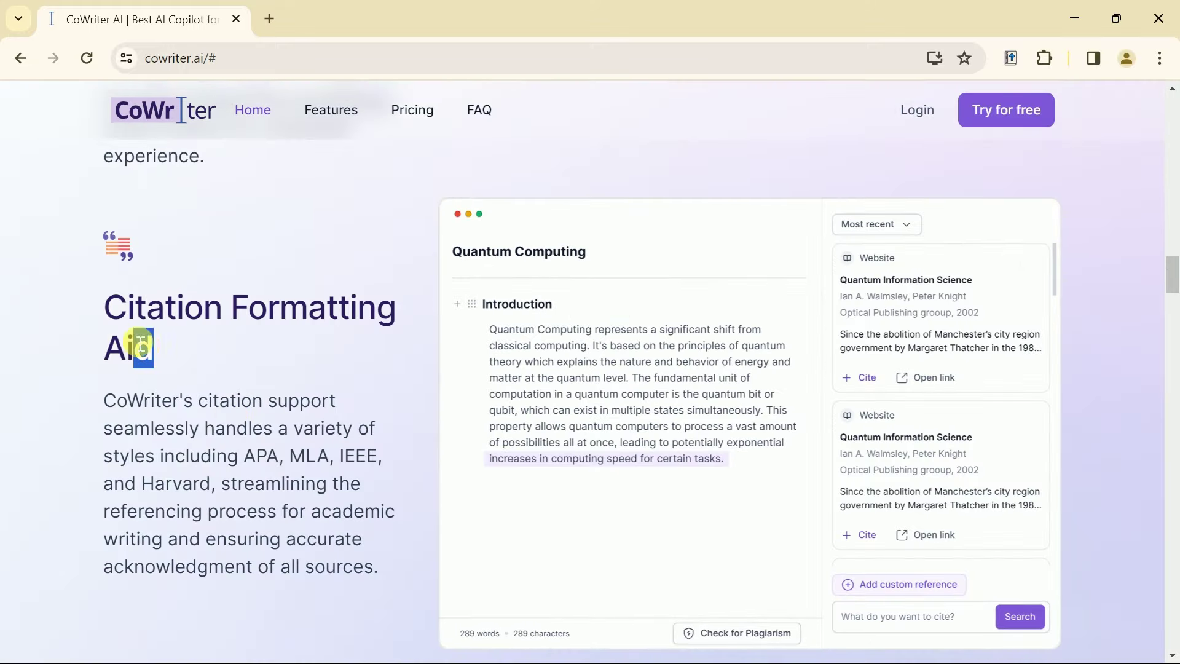
{"action": "left_click_drag", "start_coordinate": [161, 351], "coordinate": [129, 331]}
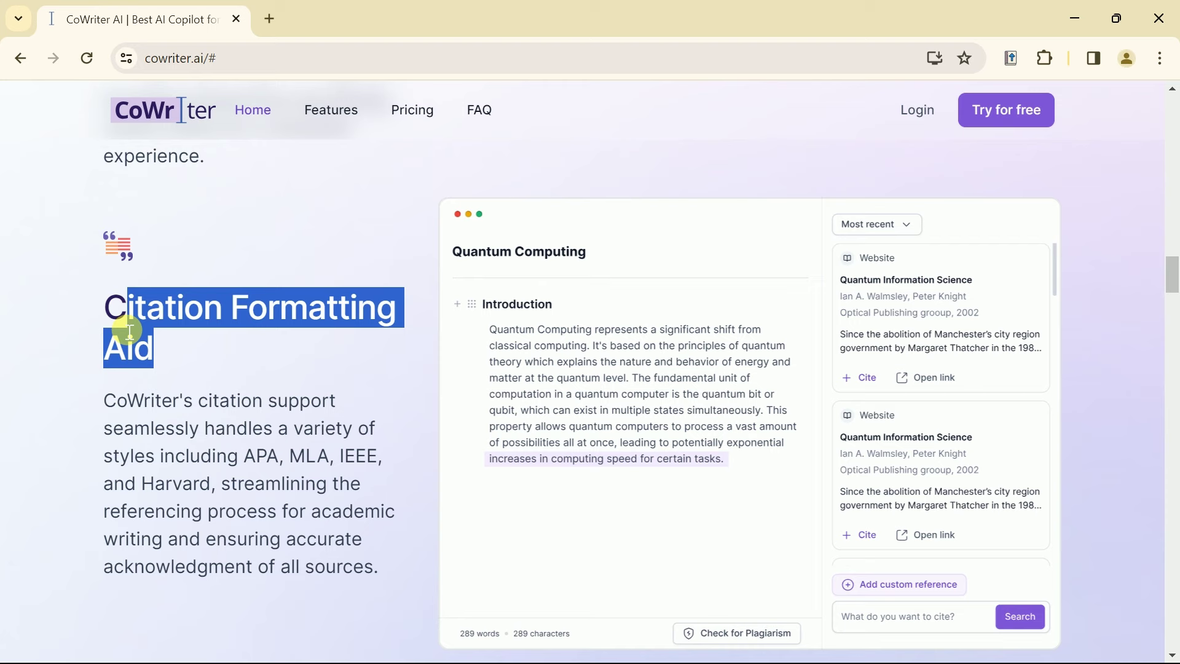
{"action": "left_click", "coordinate": [129, 330]}
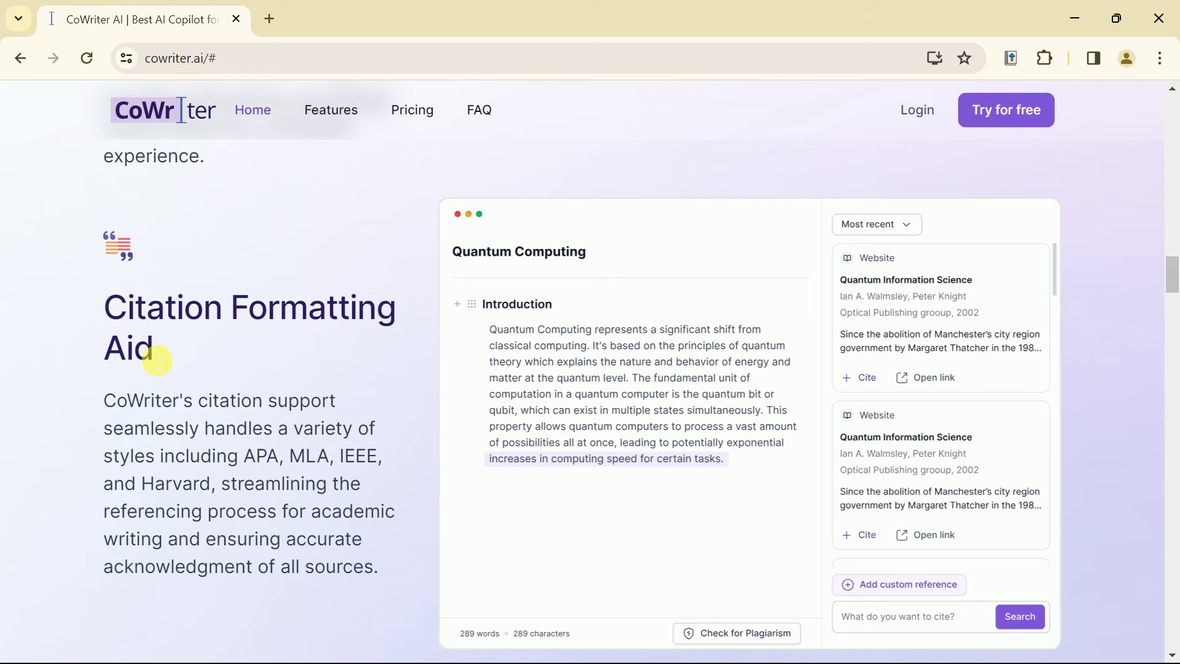
{"action": "scroll", "coordinate": [159, 360], "scroll_direction": "down", "scroll_amount": 5}
{"action": "double_click", "coordinate": [205, 276]}
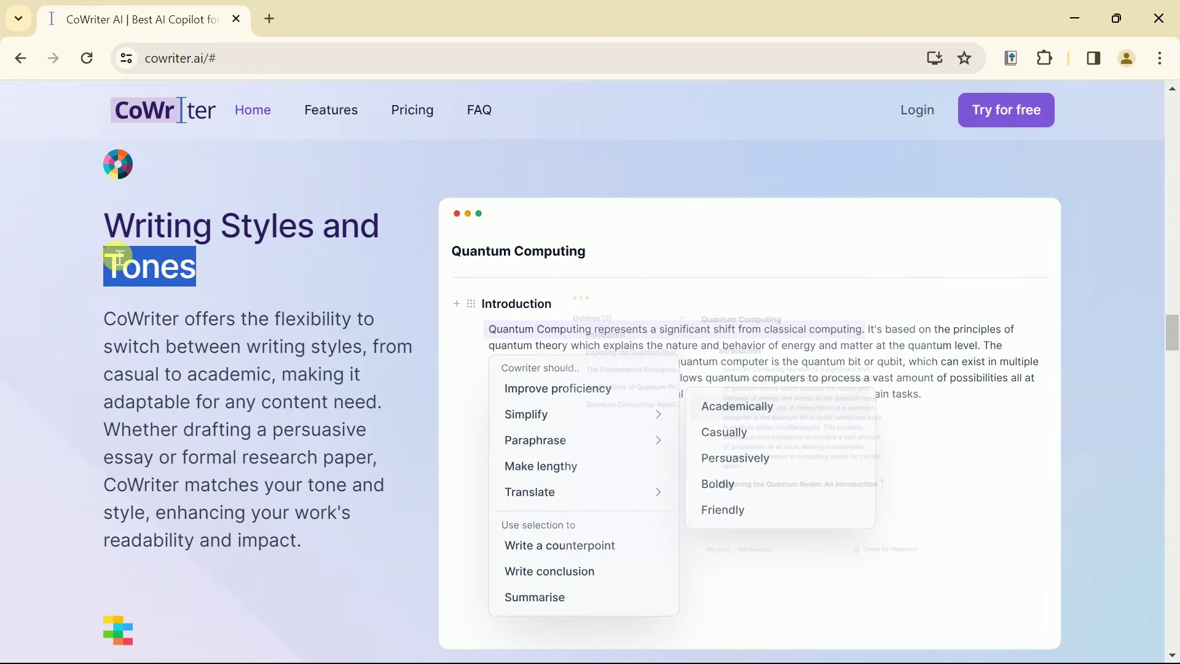
{"action": "left_click_drag", "start_coordinate": [205, 276], "coordinate": [110, 231]}
{"action": "scroll", "coordinate": [230, 373], "scroll_direction": "down", "scroll_amount": 1}
{"action": "scroll", "coordinate": [231, 374], "scroll_direction": "down", "scroll_amount": 2}
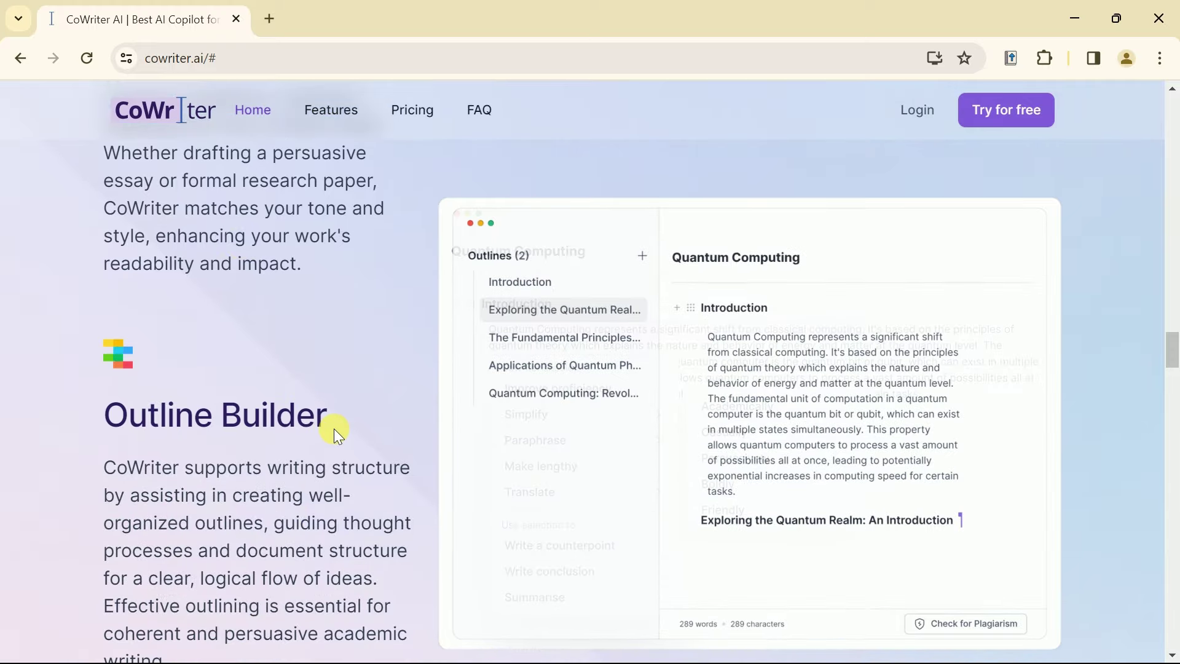
{"action": "scroll", "coordinate": [334, 429], "scroll_direction": "down", "scroll_amount": 1}
{"action": "left_click_drag", "start_coordinate": [328, 323], "coordinate": [82, 340]}
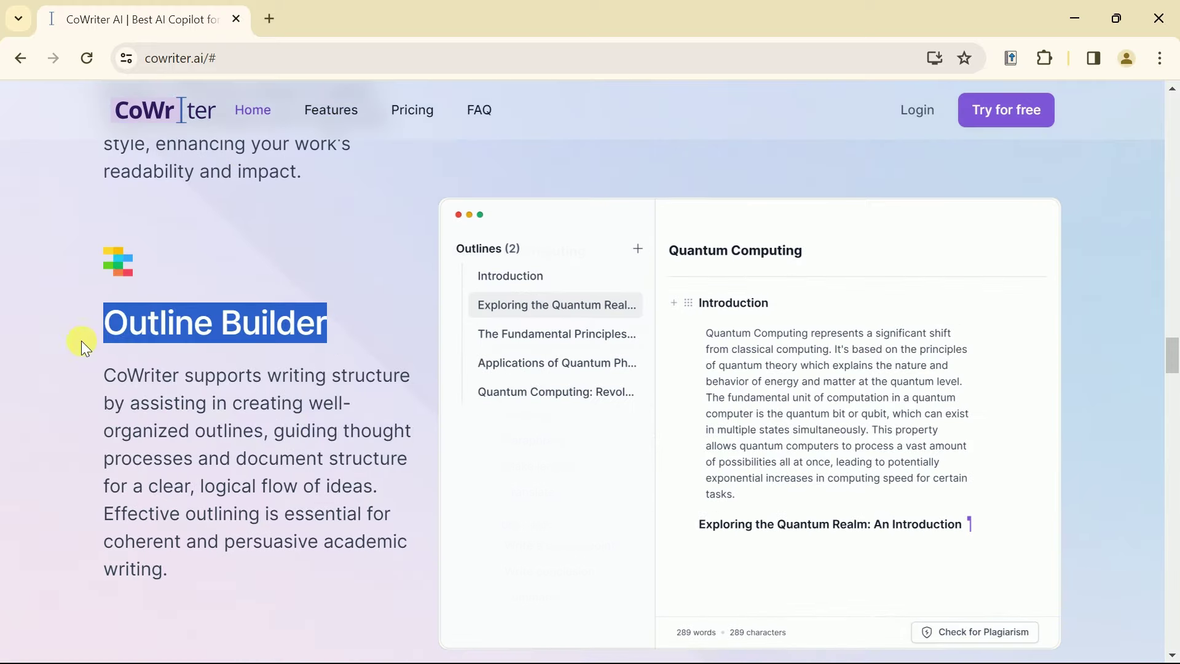
{"action": "left_click", "coordinate": [188, 344]}
{"action": "scroll", "coordinate": [774, 422], "scroll_direction": "down", "scroll_amount": 10}
{"action": "scroll", "coordinate": [774, 422], "scroll_direction": "up", "scroll_amount": 2}
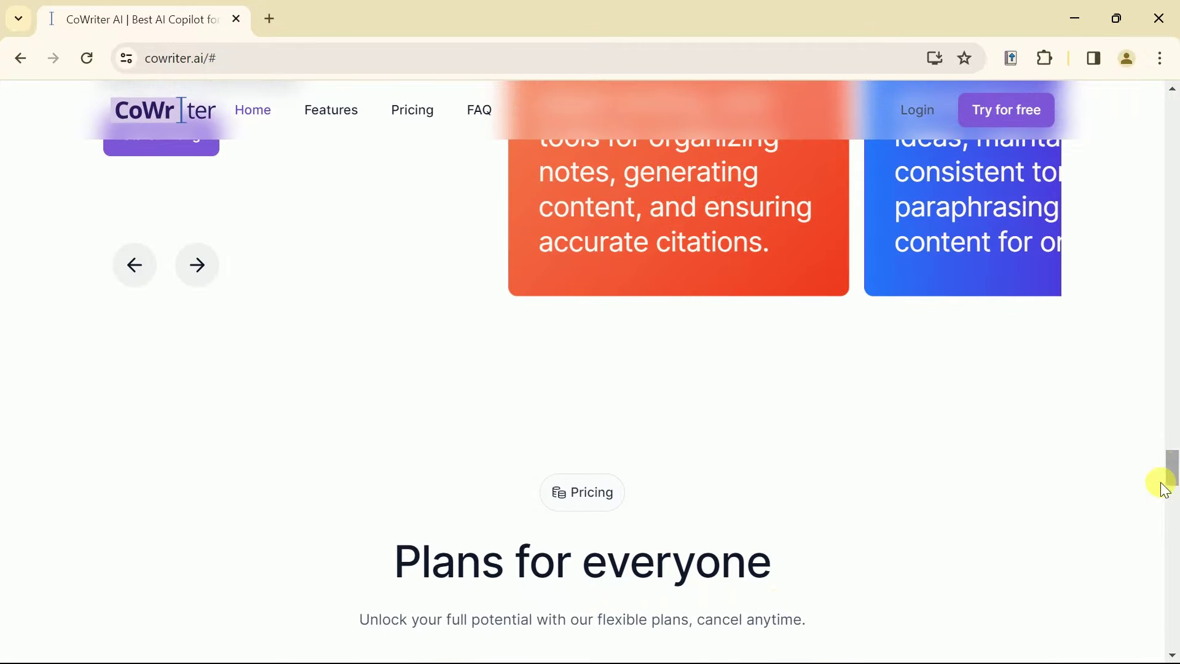
{"action": "left_click_drag", "start_coordinate": [1172, 470], "coordinate": [1171, 93]}
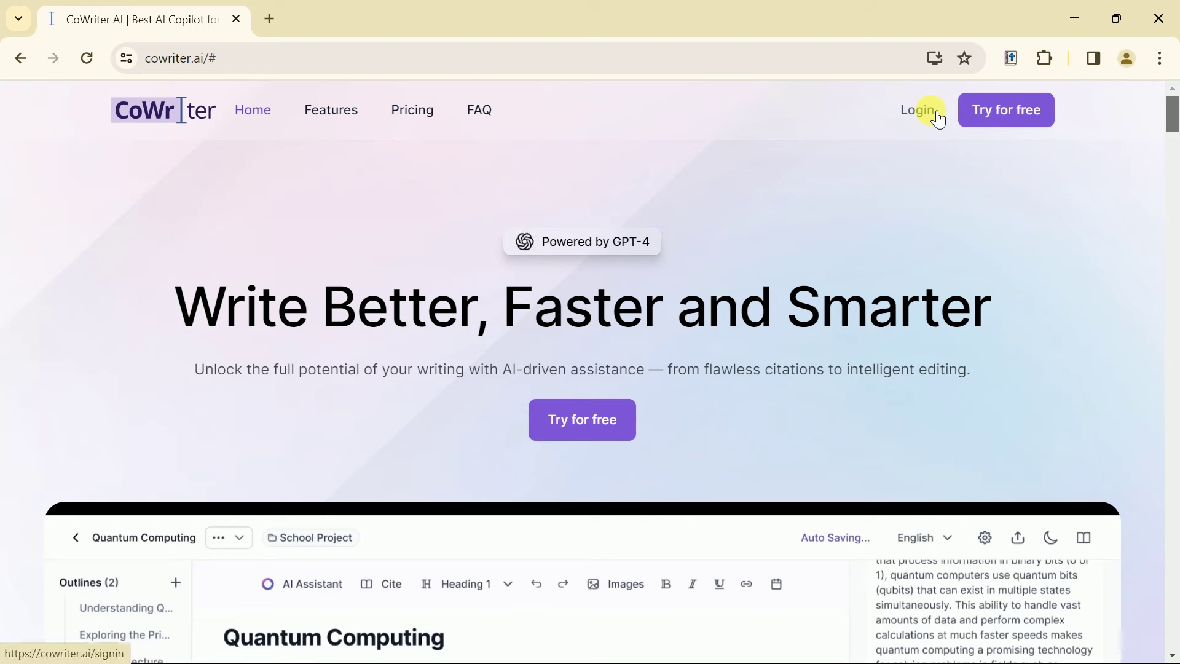
Log in to CoWriter AI with a Google account and start a new document.
{"action": "left_click", "coordinate": [917, 110]}
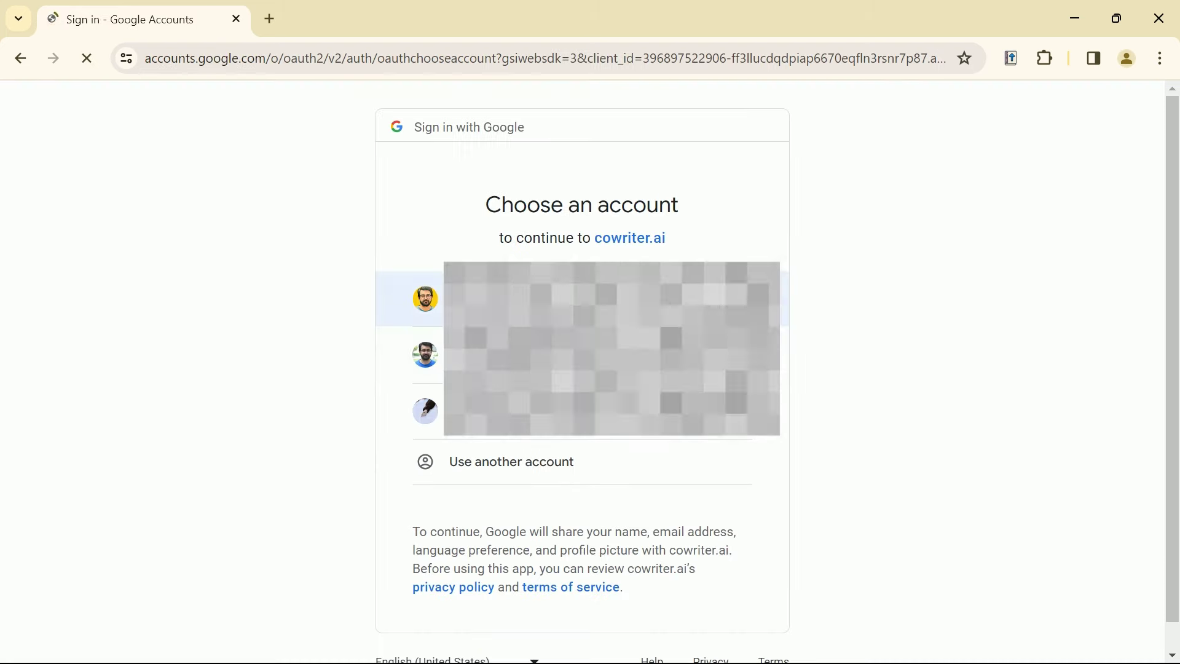
{"action": "left_click", "coordinate": [581, 354]}
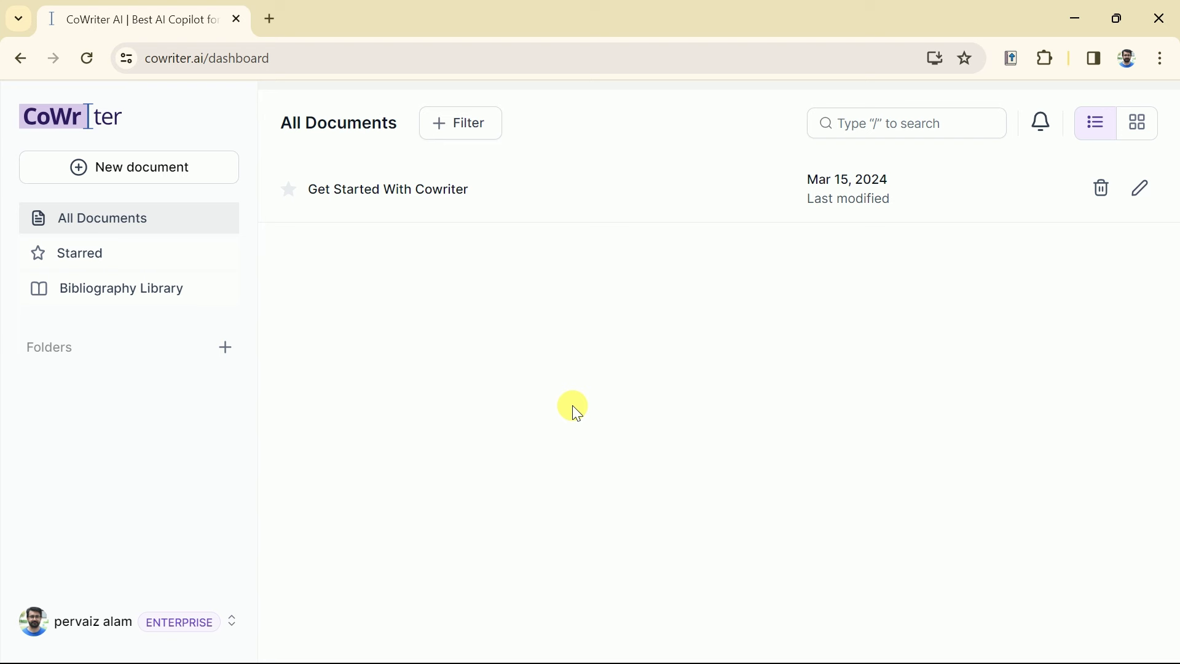
{"action": "left_click", "coordinate": [134, 171]}
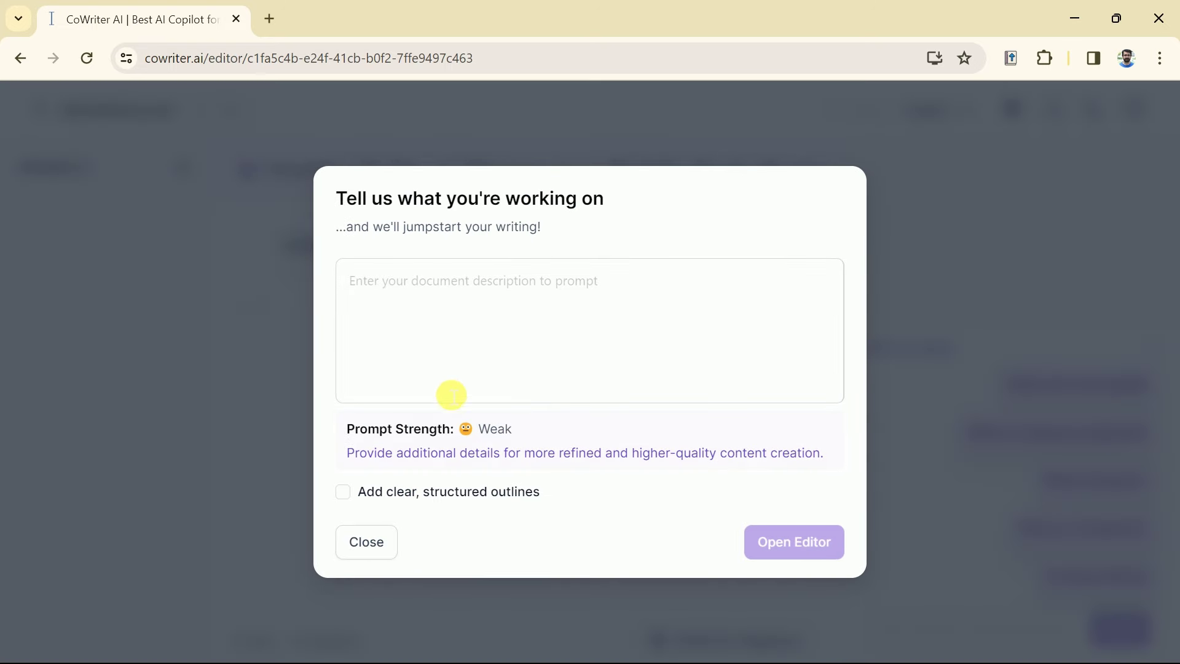
Describe a cited, max-500-word essay on AI and critical thinking, and tick 'Add clear, structured outlines'.
{"action": "left_click", "coordinate": [449, 319]}
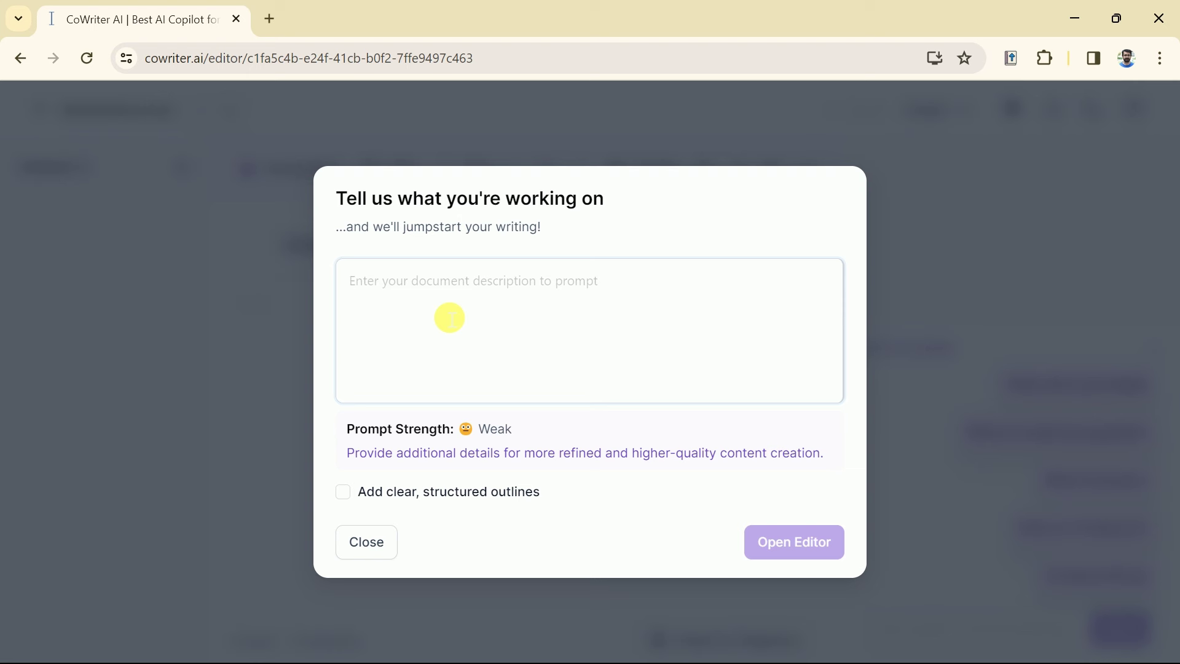
{"action": "type", "text": "How"}
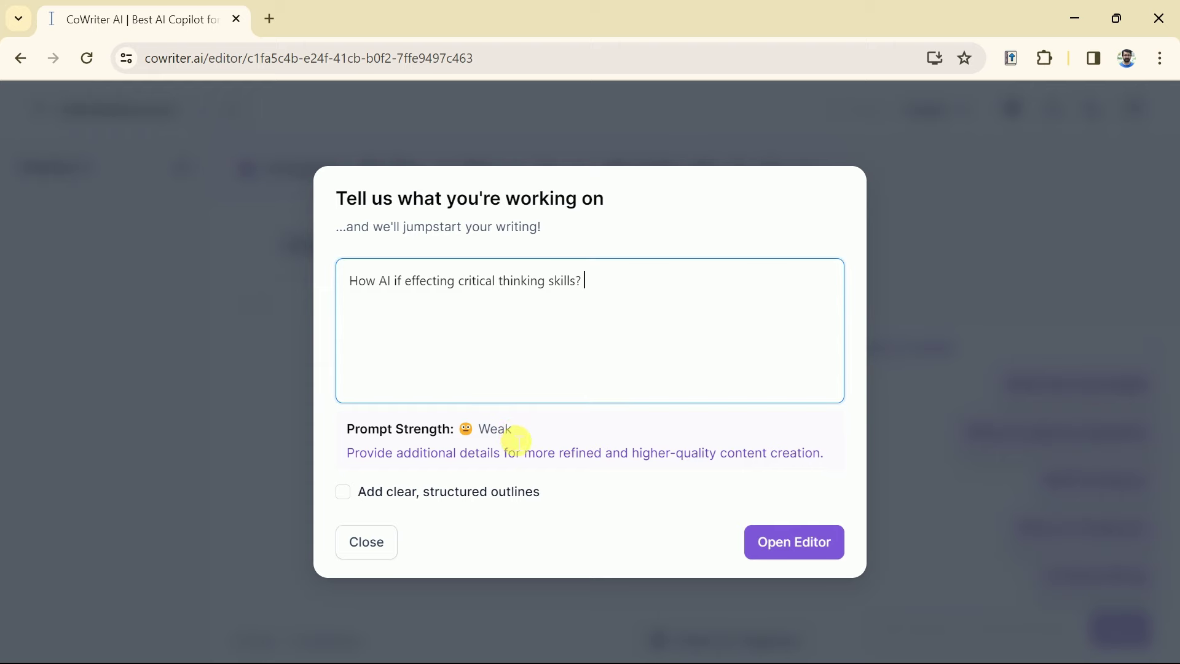
{"action": "left_click_drag", "start_coordinate": [516, 432], "coordinate": [461, 430]}
{"action": "left_click", "coordinate": [627, 309]}
{"action": "type", "text": "Write"}
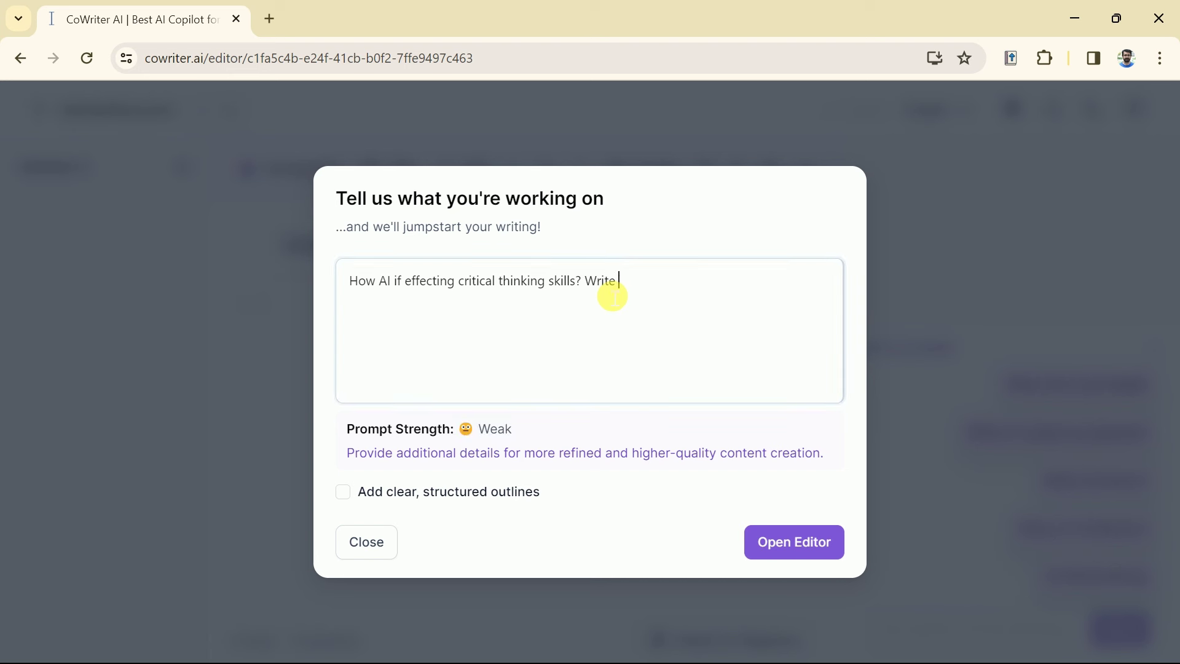
{"action": "type", "text": "a comprehensive essay and add various citations from different"}
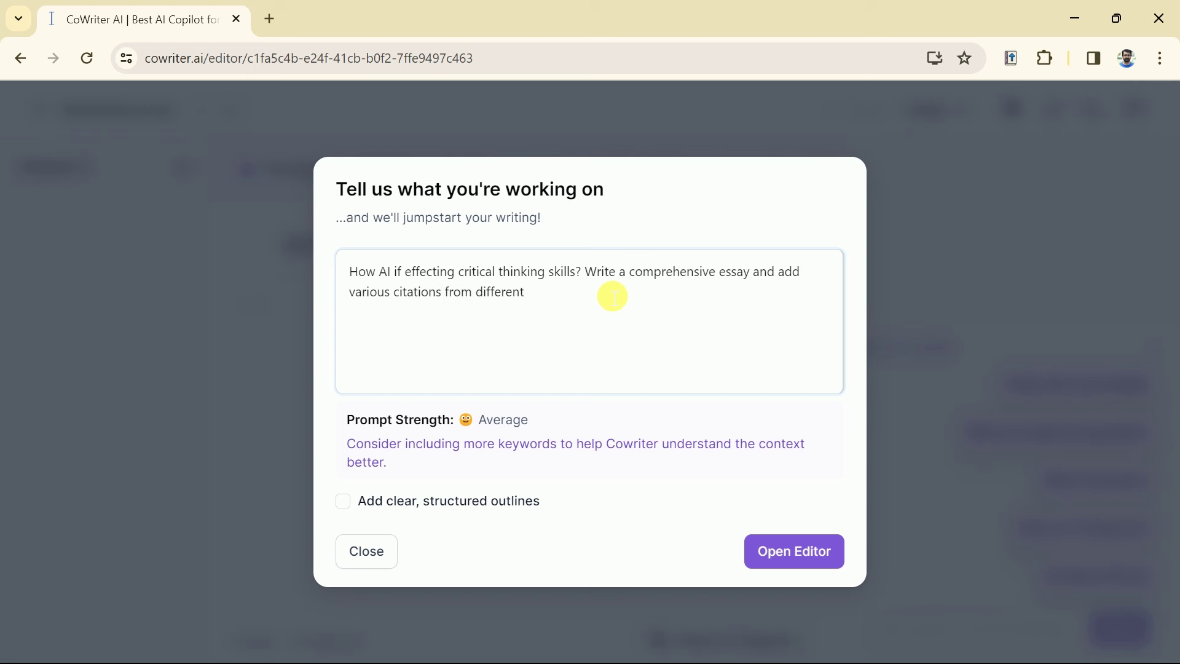
{"action": "type", "text": " sources."}
{"action": "left_click_drag", "start_coordinate": [530, 419], "coordinate": [466, 420]}
{"action": "left_click", "coordinate": [594, 318]}
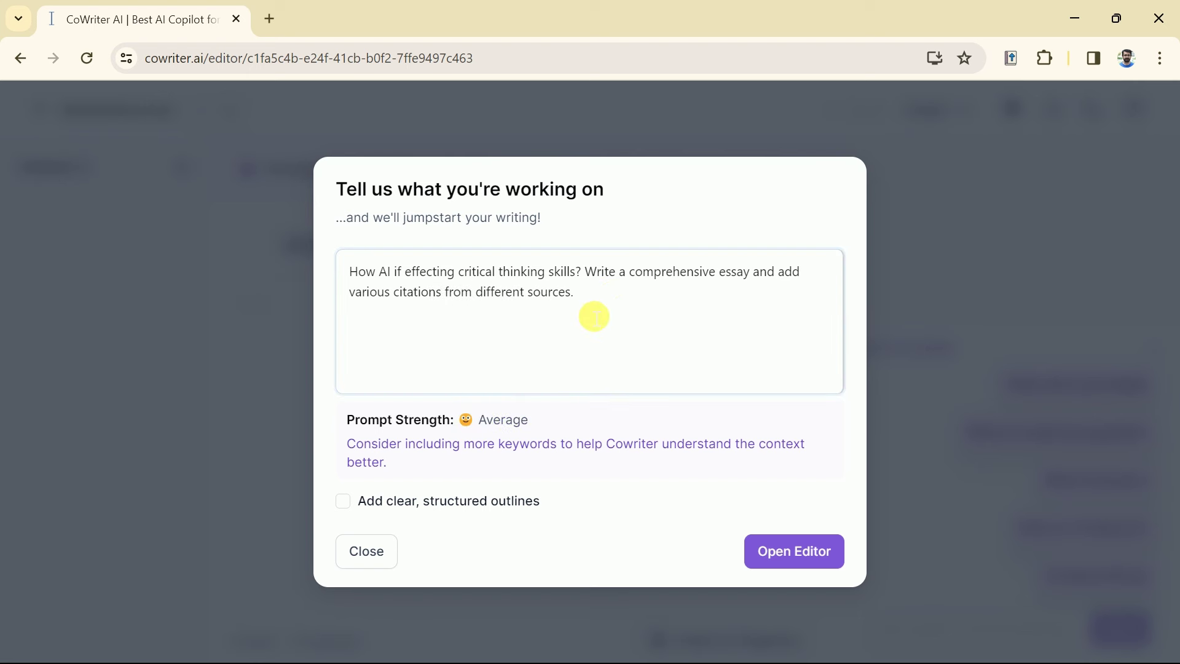
{"action": "type", "text": "essa"}
{"action": "key", "text": "BackSpace"}
{"action": "key", "text": "BackSpace"}
{"action": "key", "text": "BackSpace"}
{"action": "type", "text": "Es"}
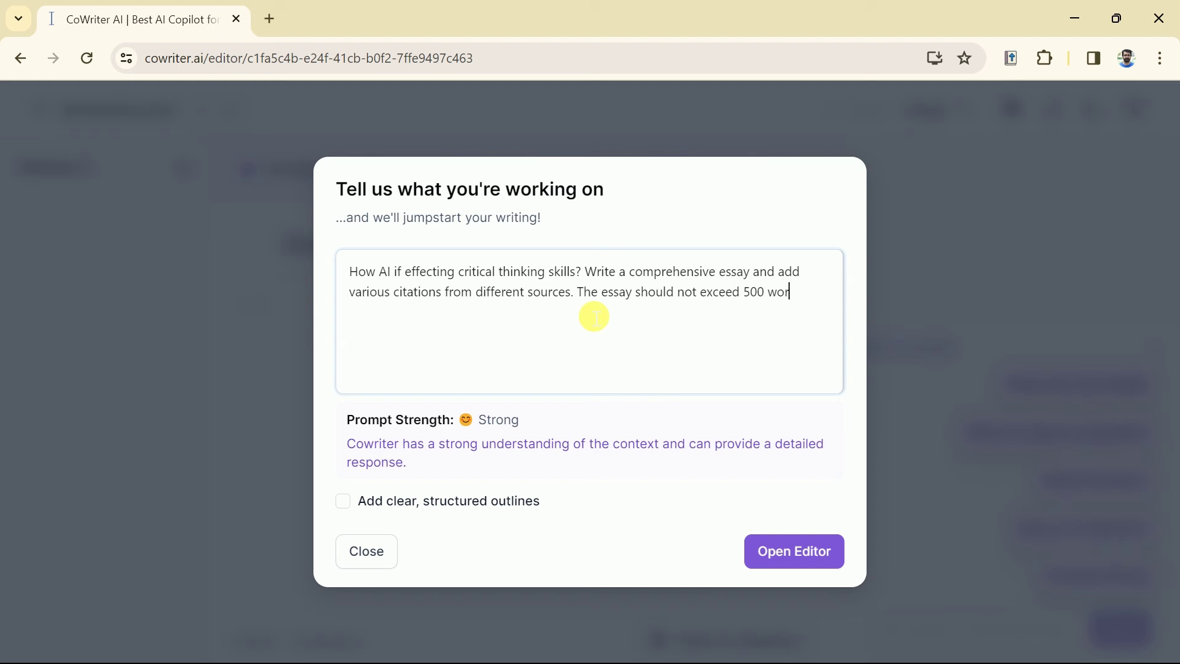
{"action": "left_click_drag", "start_coordinate": [528, 414], "coordinate": [464, 427]}
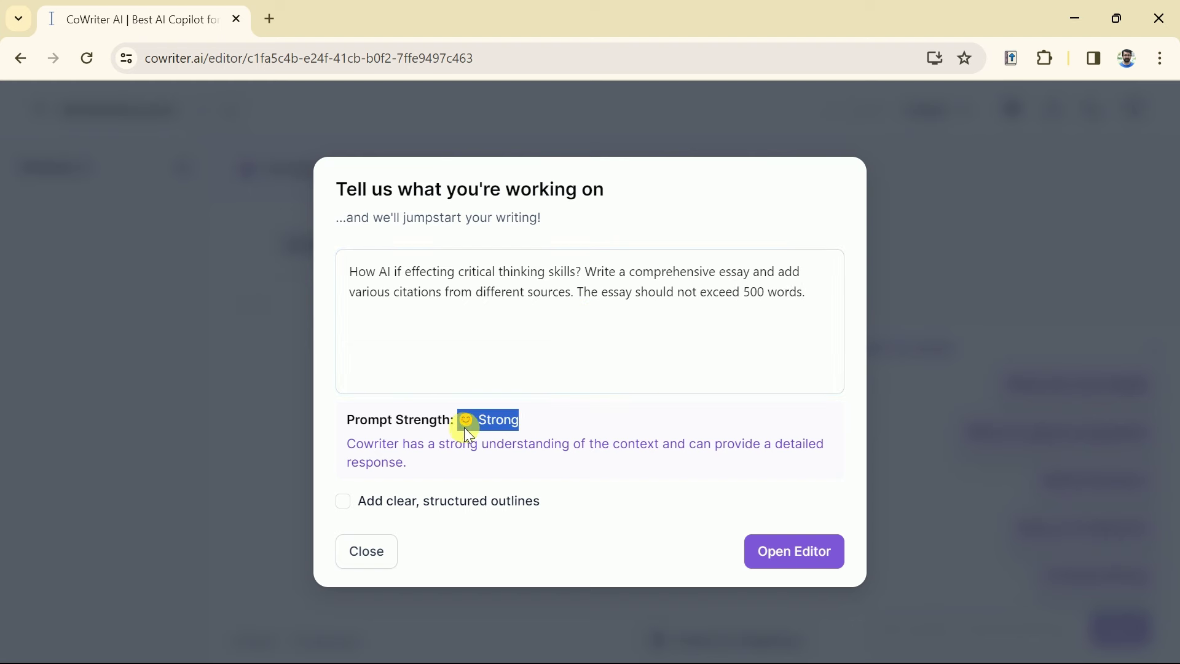
{"action": "left_click", "coordinate": [477, 470]}
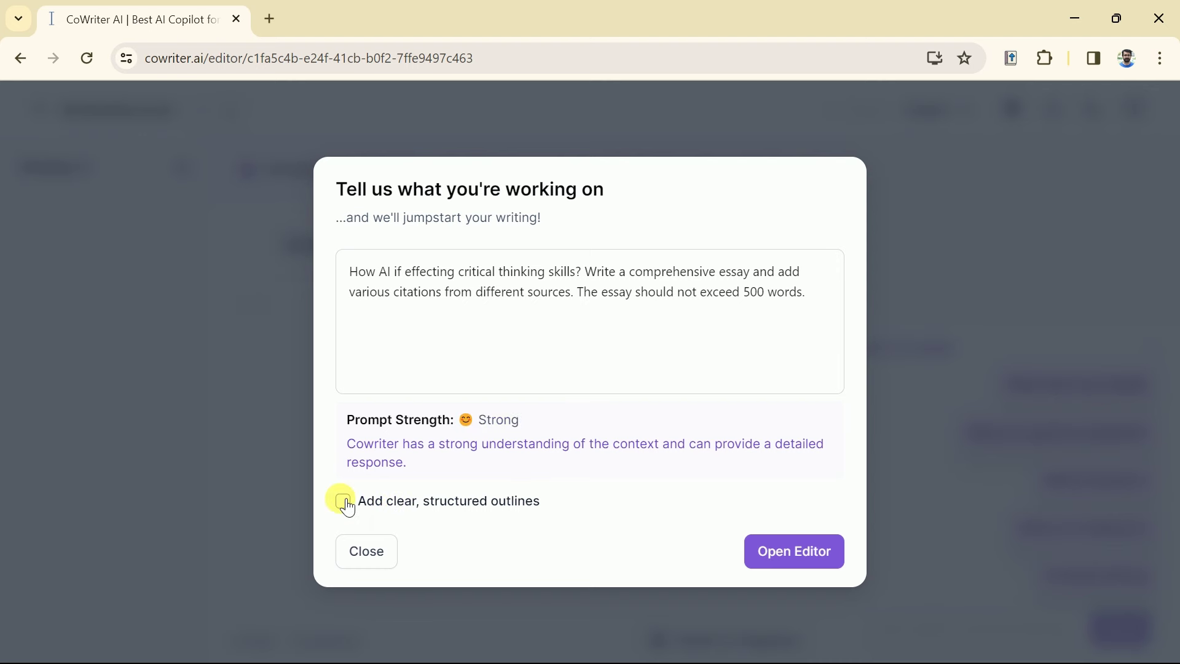
{"action": "left_click", "coordinate": [343, 500]}
Open the editor to generate the 'The Impact of AI on Critical Thinking Skills' outline.
{"action": "left_click", "coordinate": [789, 554]}
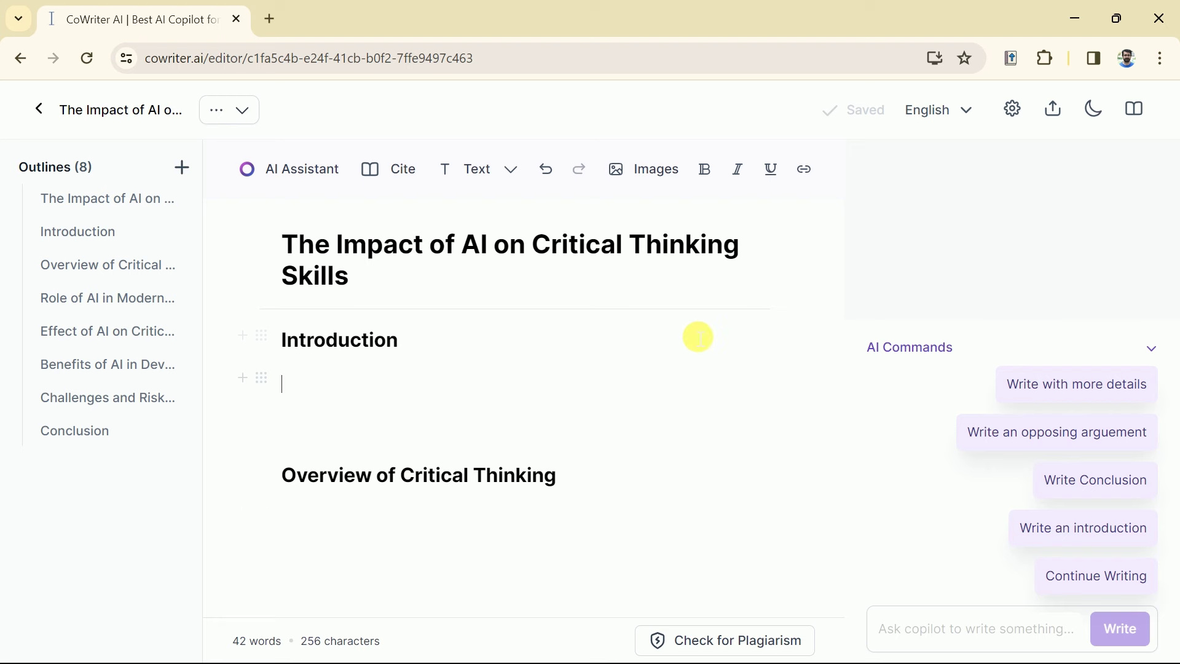
{"action": "mouse_move", "coordinate": [339, 339]}
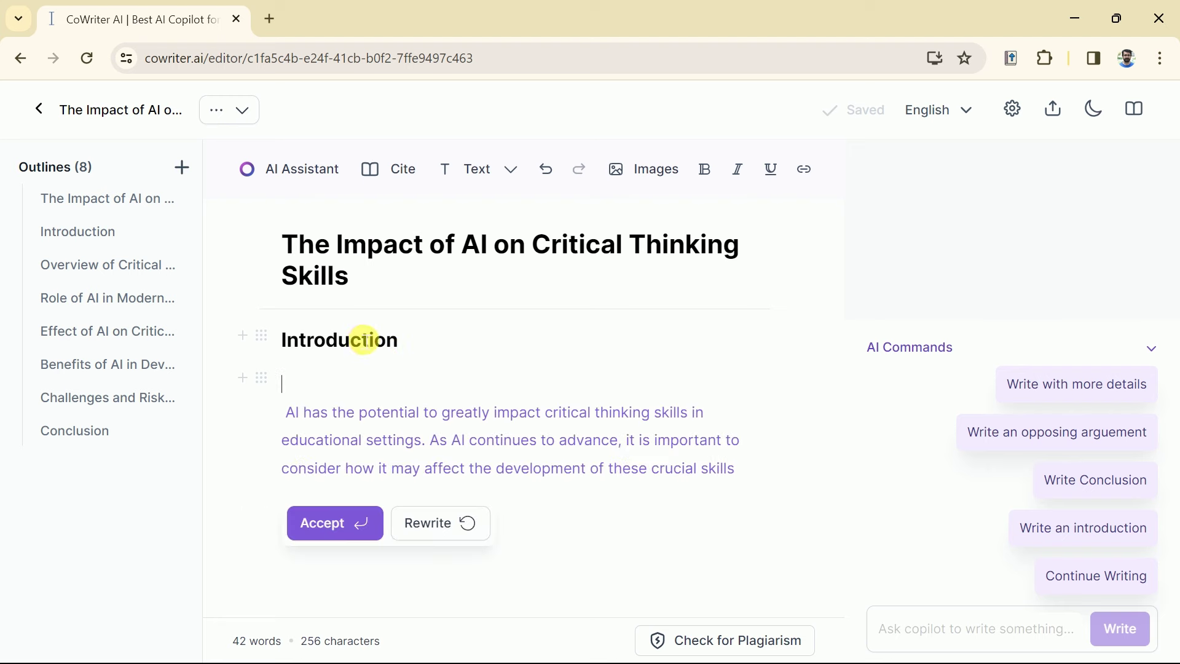
{"action": "scroll", "coordinate": [369, 336], "scroll_direction": "down", "scroll_amount": 3}
{"action": "scroll", "coordinate": [369, 337], "scroll_direction": "down", "scroll_amount": 1}
{"action": "scroll", "coordinate": [369, 337], "scroll_direction": "down", "scroll_amount": 2}
{"action": "scroll", "coordinate": [370, 336], "scroll_direction": "down", "scroll_amount": 2}
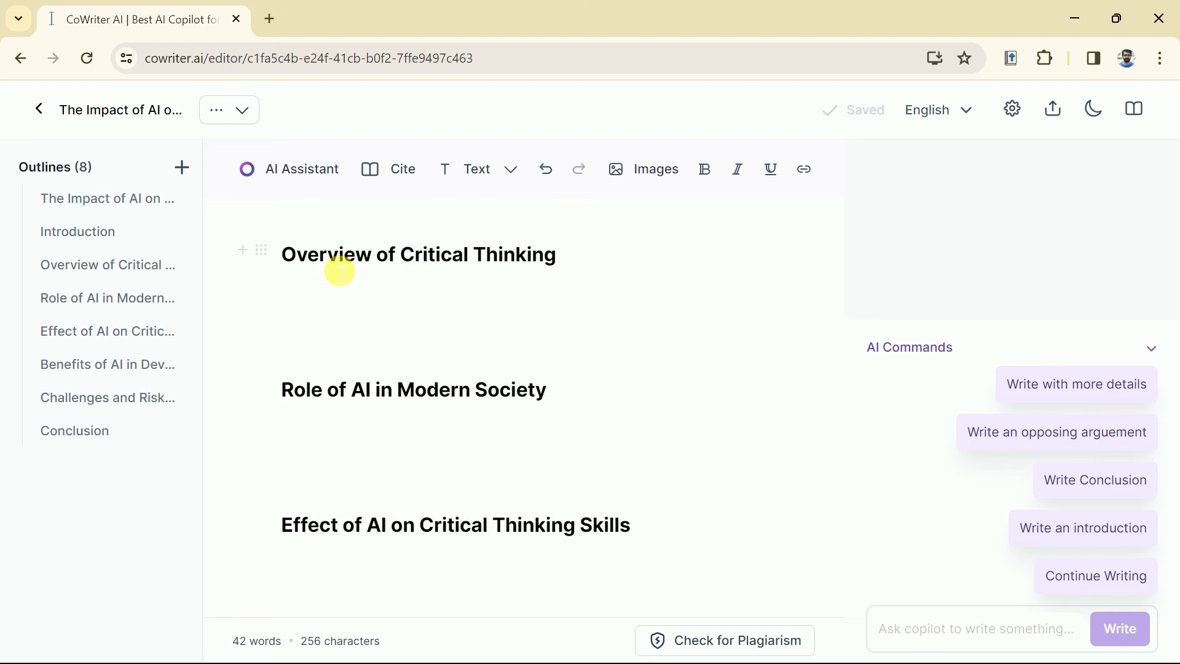
{"action": "scroll", "coordinate": [339, 272], "scroll_direction": "down", "scroll_amount": 2}
{"action": "scroll", "coordinate": [488, 304], "scroll_direction": "down", "scroll_amount": 1}
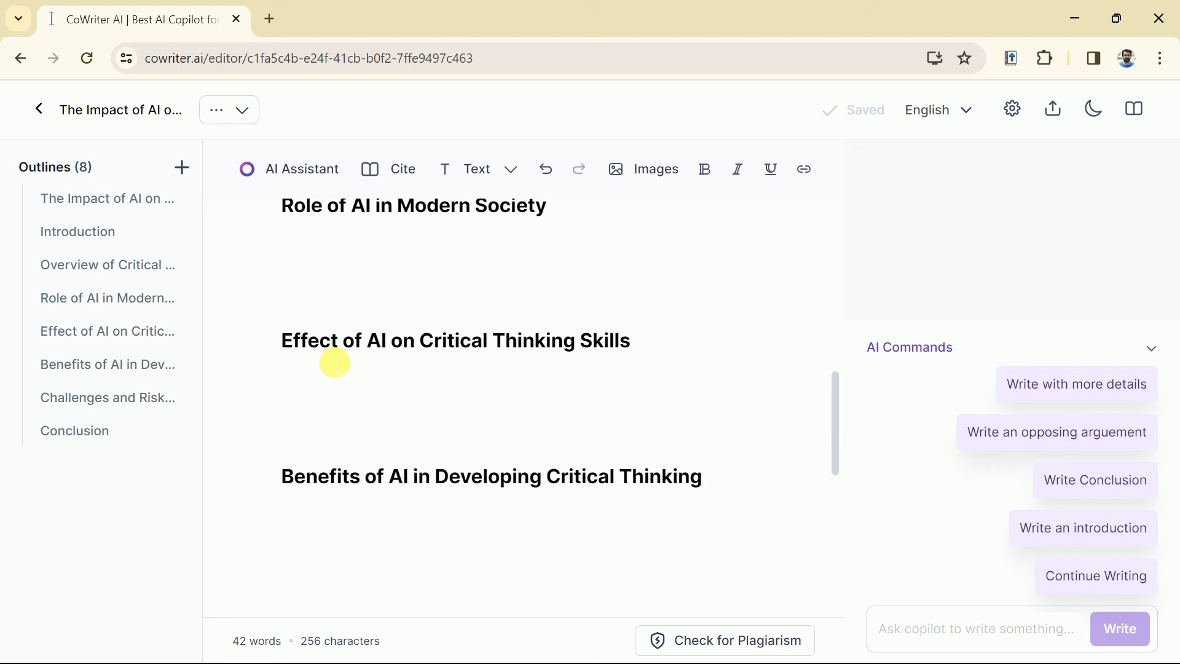
{"action": "scroll", "coordinate": [545, 341], "scroll_direction": "down", "scroll_amount": 2}
{"action": "scroll", "coordinate": [351, 327], "scroll_direction": "down", "scroll_amount": 1}
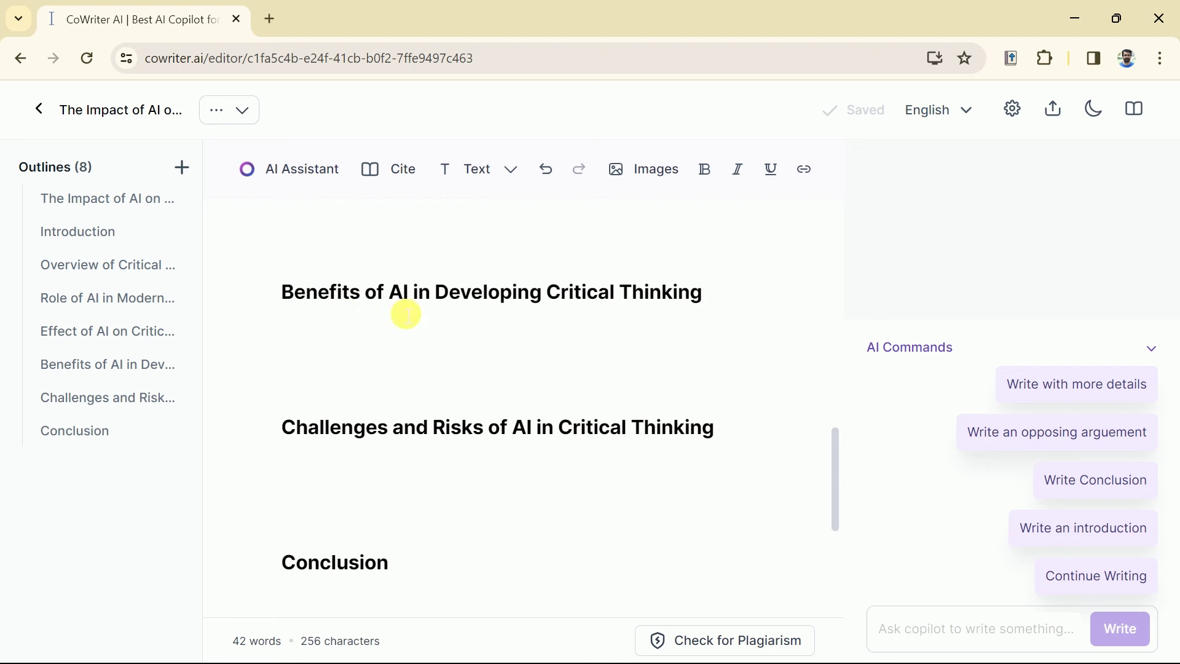
{"action": "scroll", "coordinate": [611, 307], "scroll_direction": "down", "scroll_amount": 1}
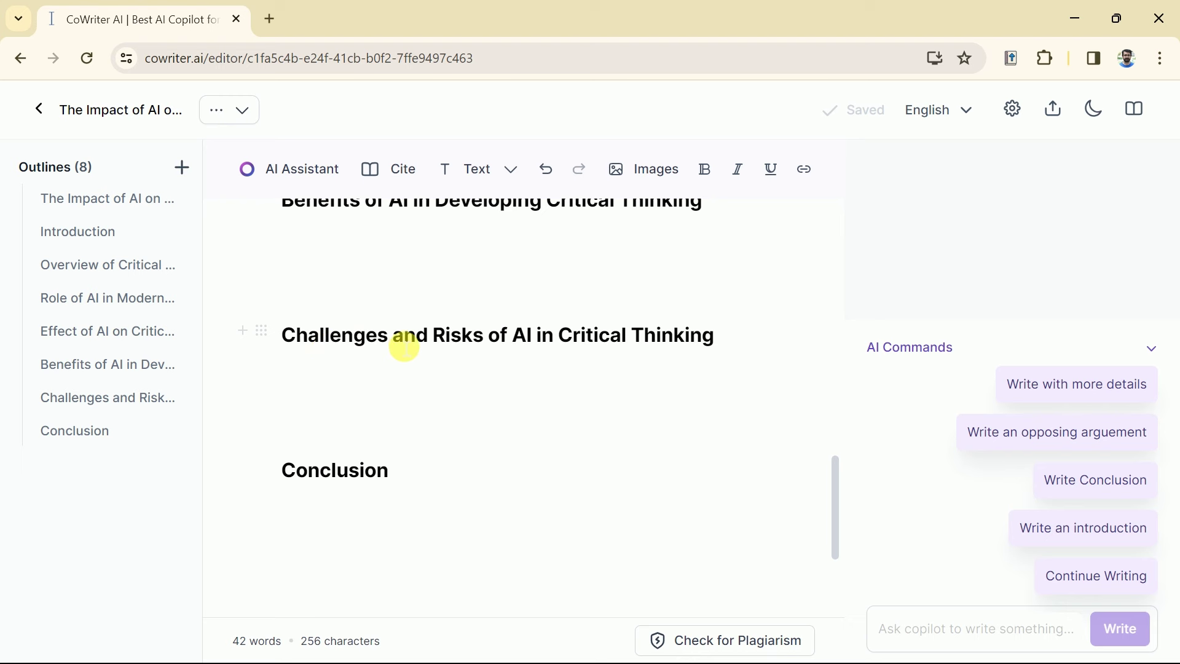
{"action": "scroll", "coordinate": [664, 345], "scroll_direction": "down", "scroll_amount": 1}
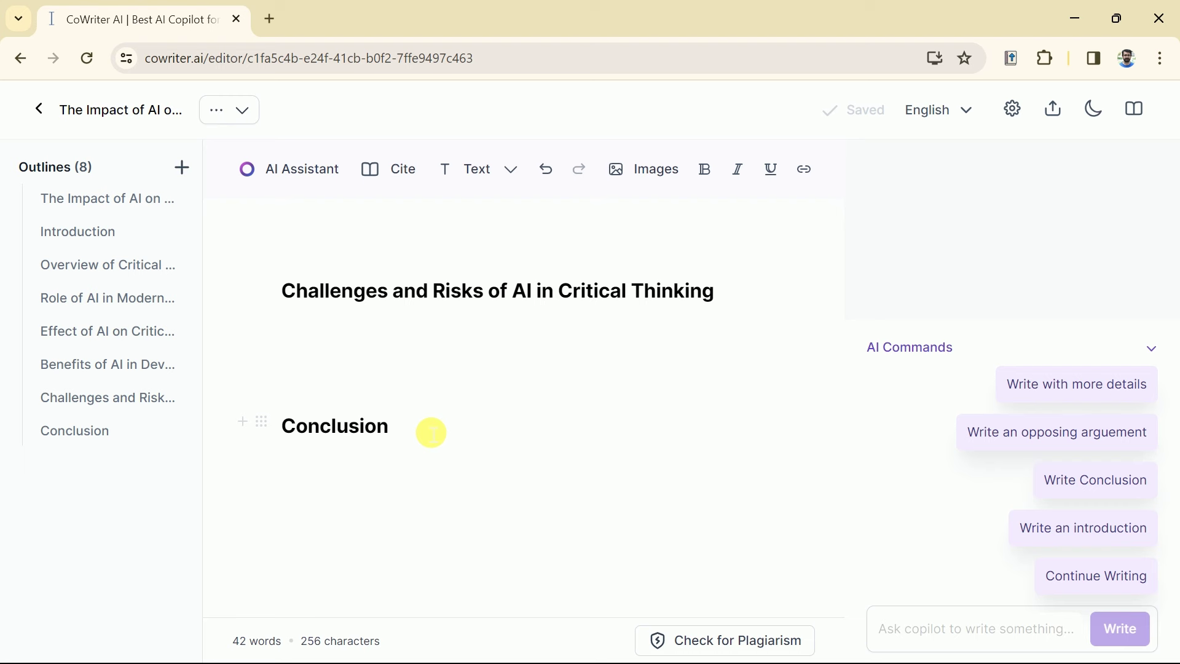
{"action": "scroll", "coordinate": [431, 368], "scroll_direction": "up", "scroll_amount": 5}
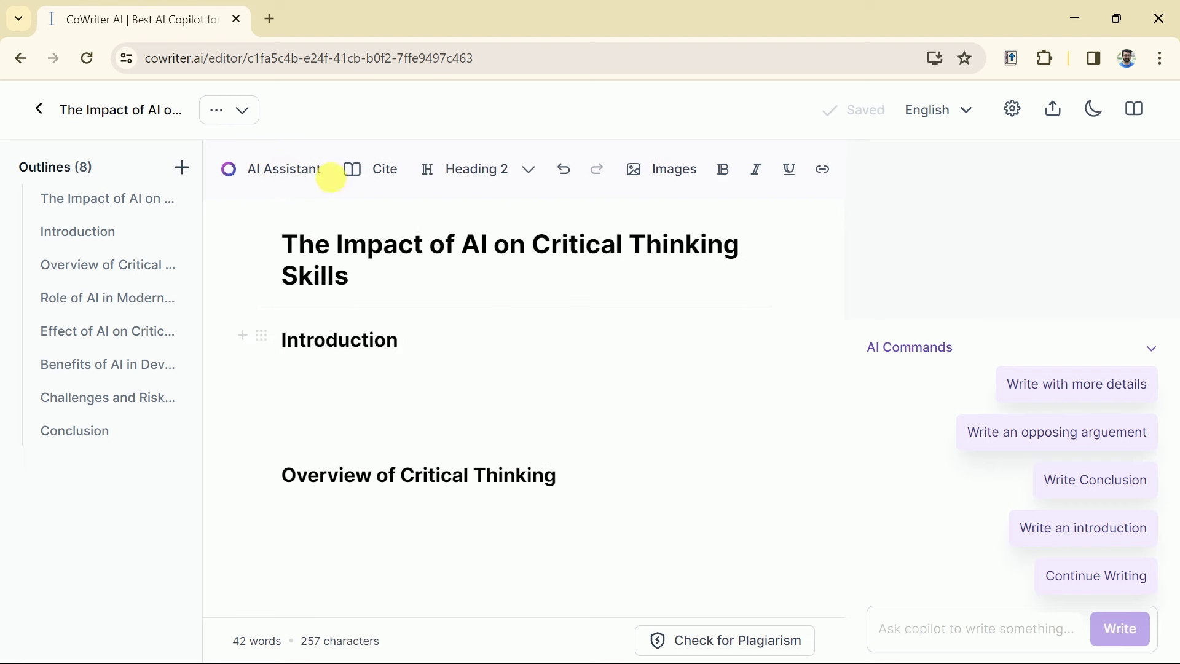
Open and close the Heading 2 block-format list without changing the format.
{"action": "left_click", "coordinate": [469, 175]}
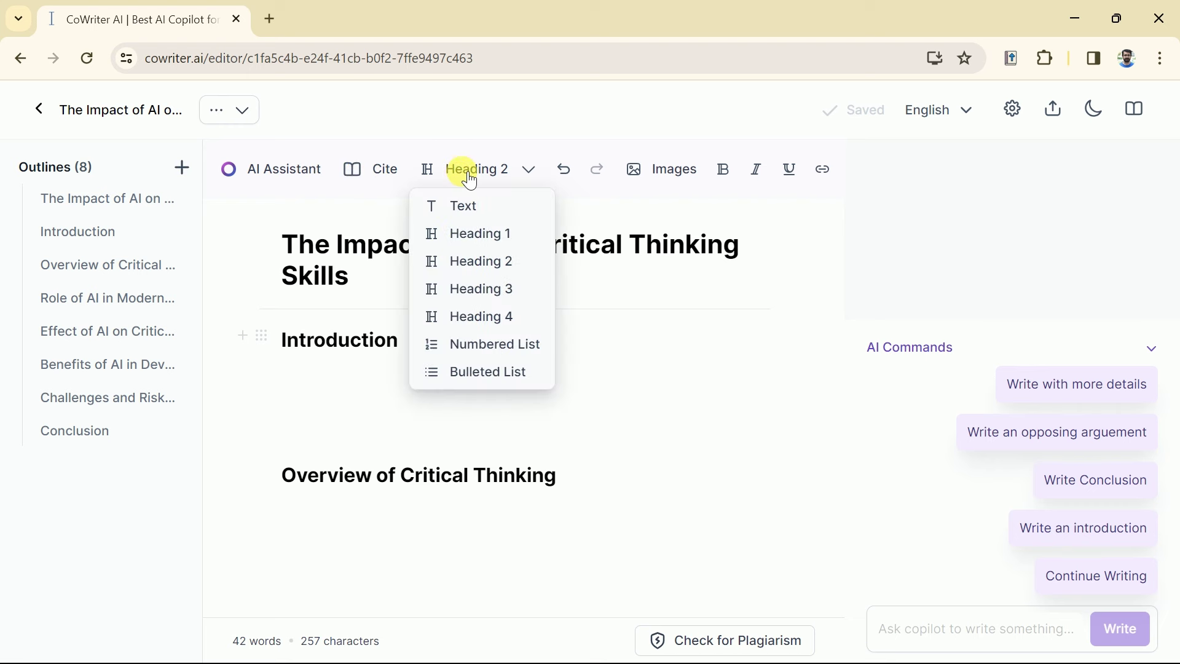
{"action": "left_click", "coordinate": [469, 175]}
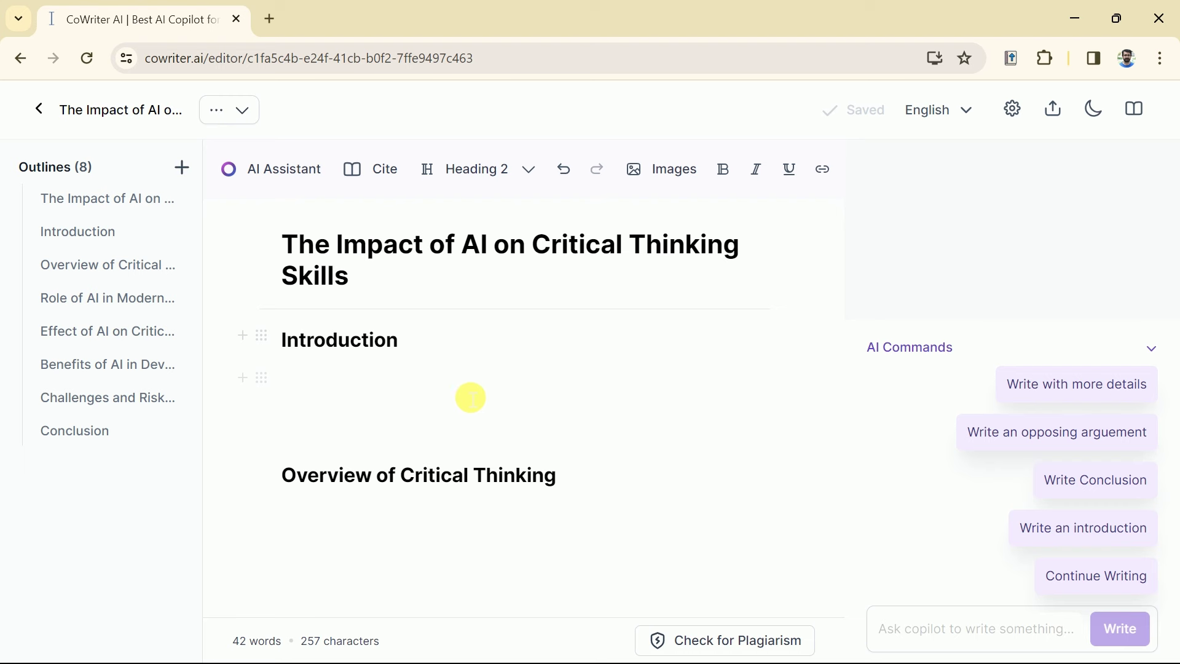
{"action": "mouse_move", "coordinate": [387, 379]}
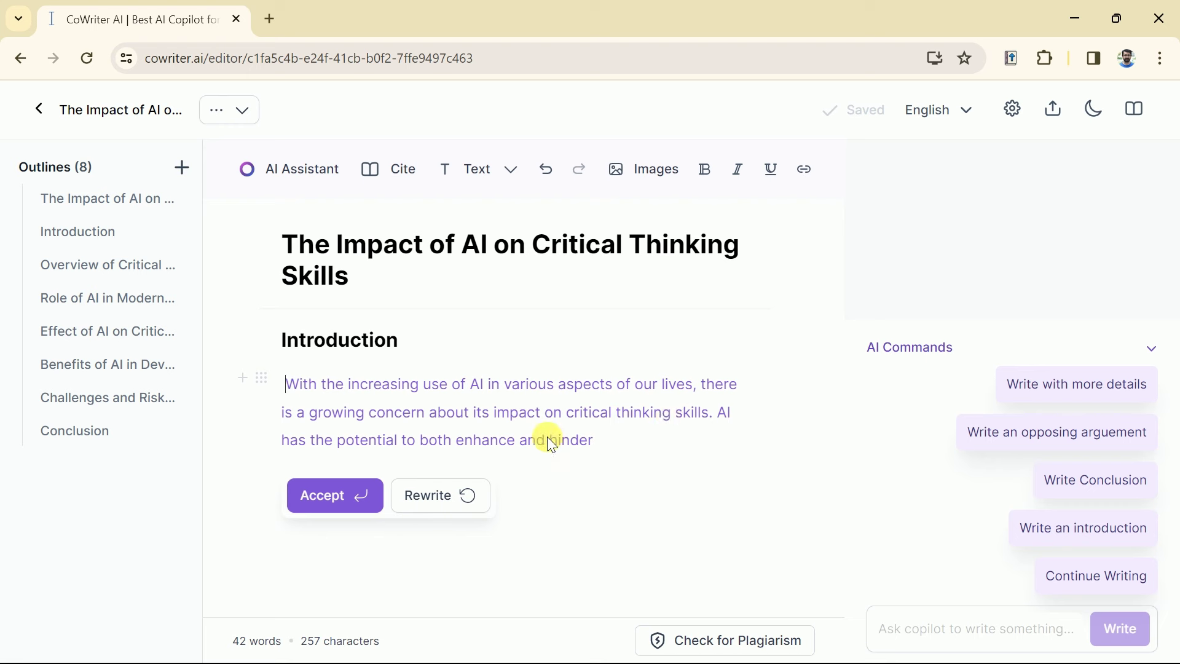
Accept the three successive AI suggestions under the Introduction heading.
{"action": "left_click", "coordinate": [332, 496]}
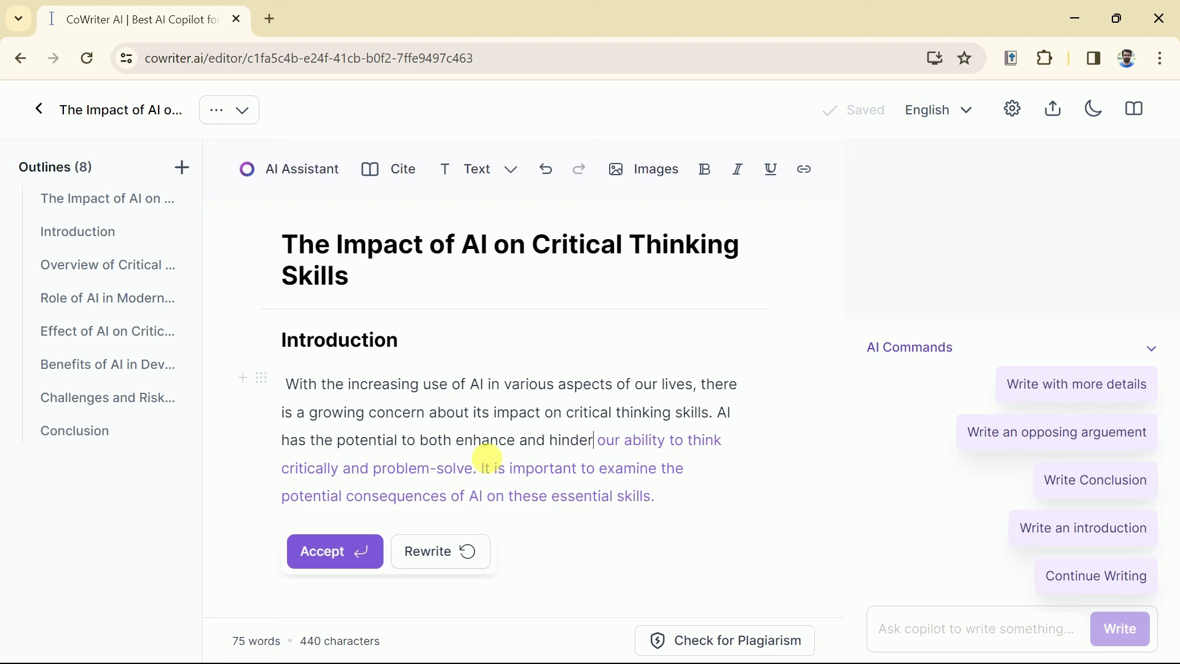
{"action": "scroll", "coordinate": [491, 450], "scroll_direction": "down", "scroll_amount": 1}
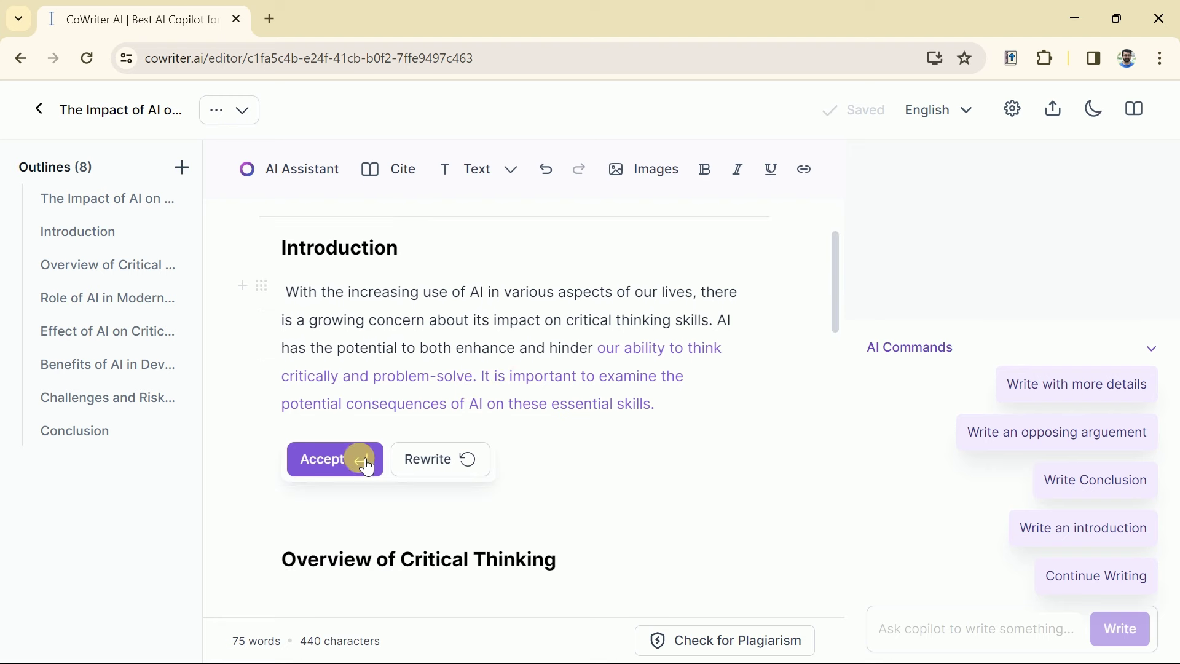
{"action": "left_click", "coordinate": [335, 461]}
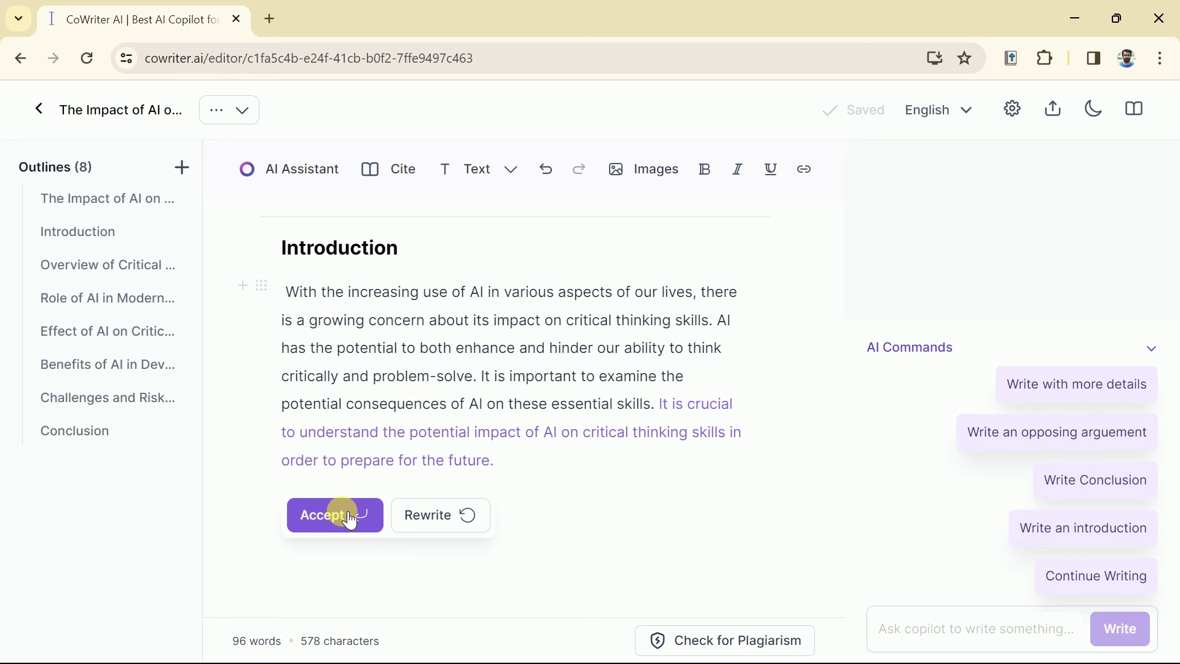
{"action": "left_click", "coordinate": [348, 514]}
{"action": "scroll", "coordinate": [530, 461], "scroll_direction": "down", "scroll_amount": 1}
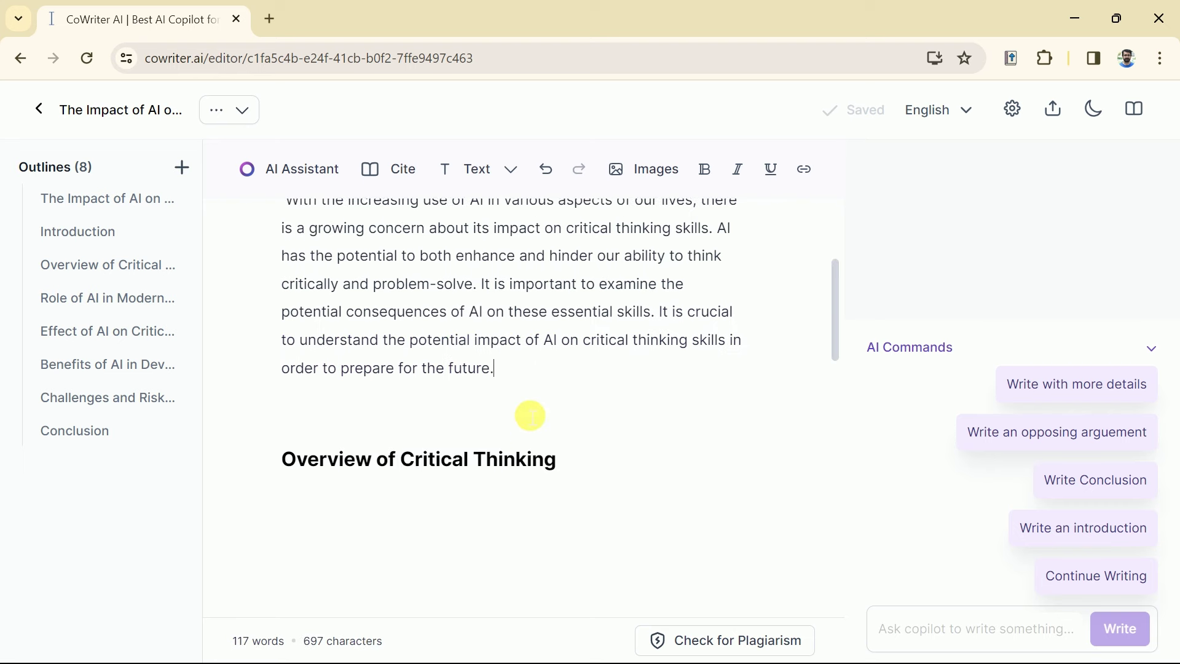
{"action": "scroll", "coordinate": [543, 391], "scroll_direction": "up", "scroll_amount": 1}
{"action": "scroll", "coordinate": [645, 387], "scroll_direction": "down", "scroll_amount": 1}
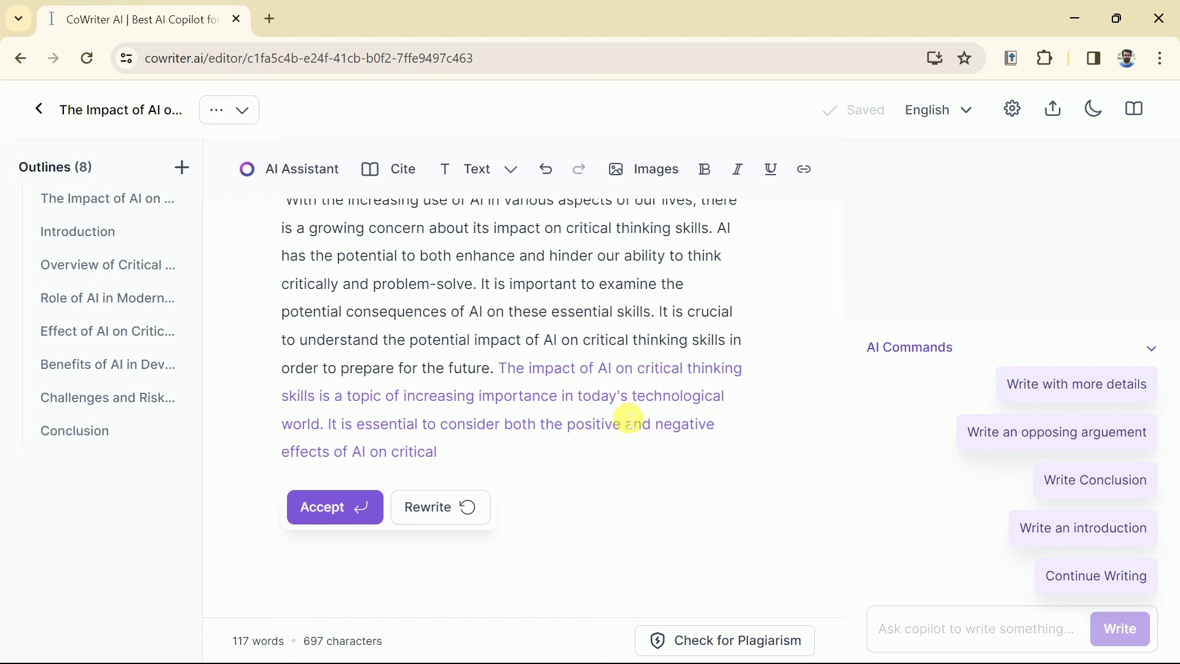
Accept the last Introduction suggestion and the three Overview of Critical Thinking suggestions.
{"action": "left_click", "coordinate": [363, 505]}
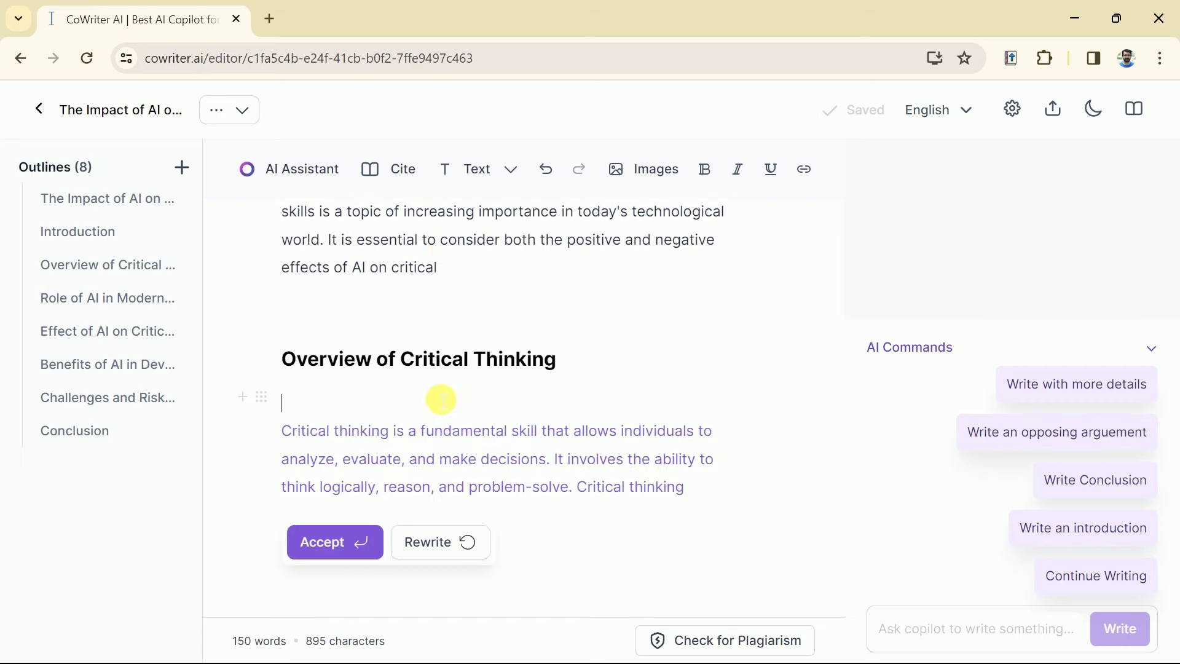
{"action": "left_click", "coordinate": [321, 542]}
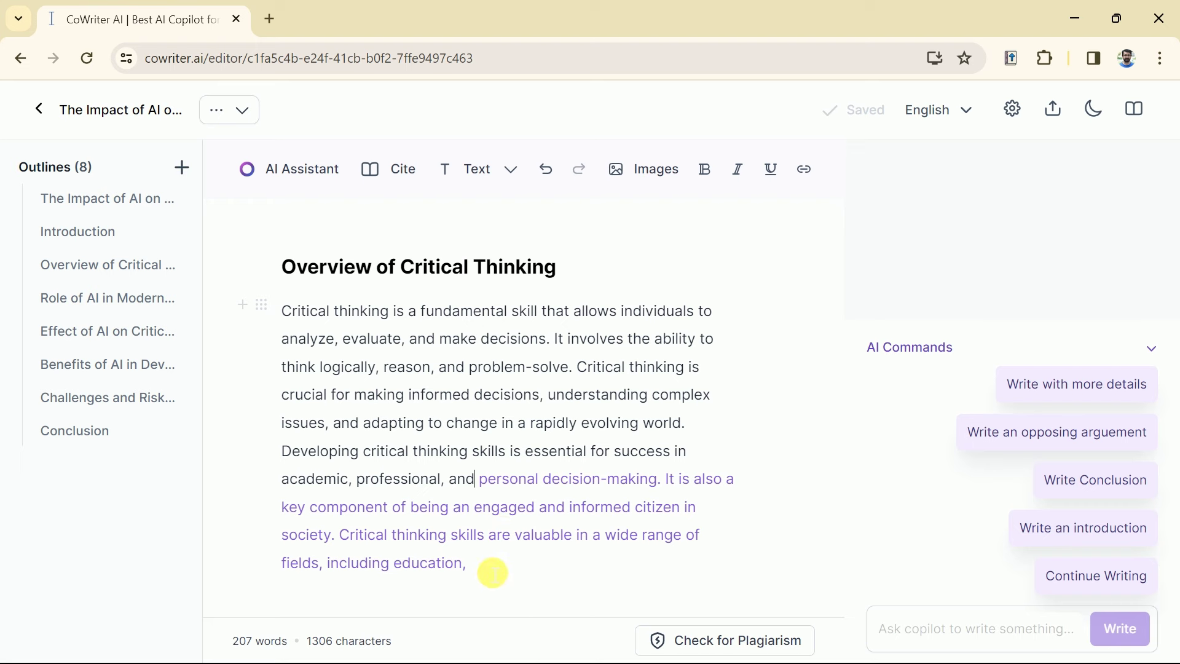
{"action": "scroll", "coordinate": [492, 572], "scroll_direction": "down", "scroll_amount": 1}
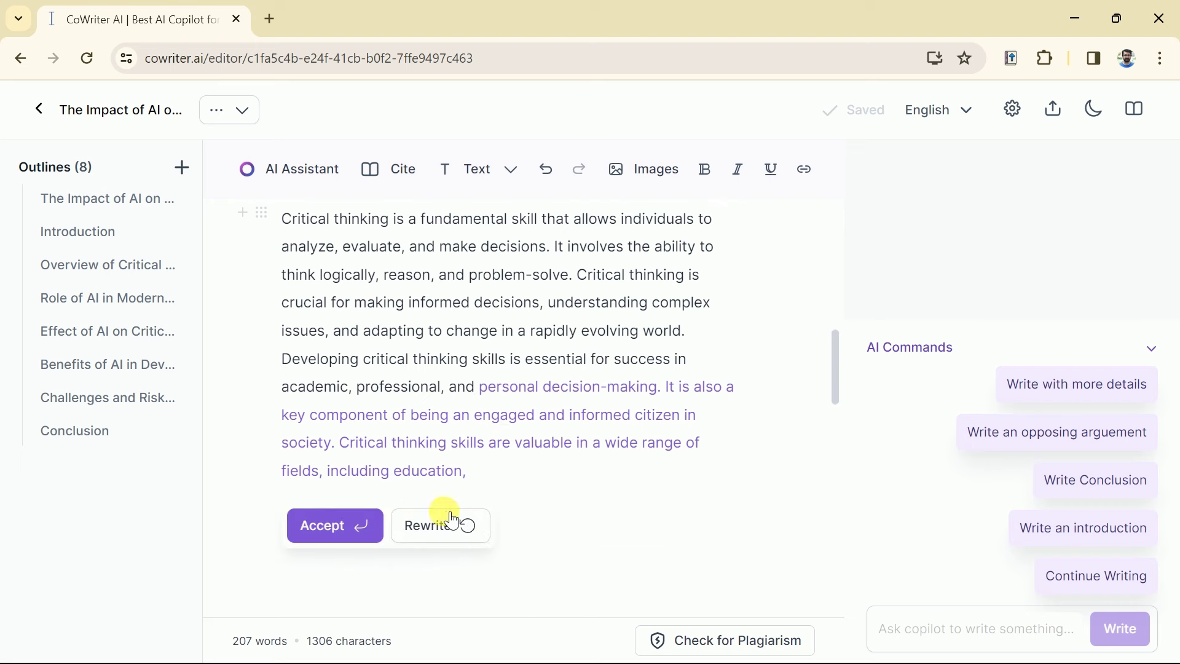
{"action": "left_click", "coordinate": [377, 533]}
{"action": "scroll", "coordinate": [503, 475], "scroll_direction": "up", "scroll_amount": 1}
{"action": "scroll", "coordinate": [502, 475], "scroll_direction": "down", "scroll_amount": 1}
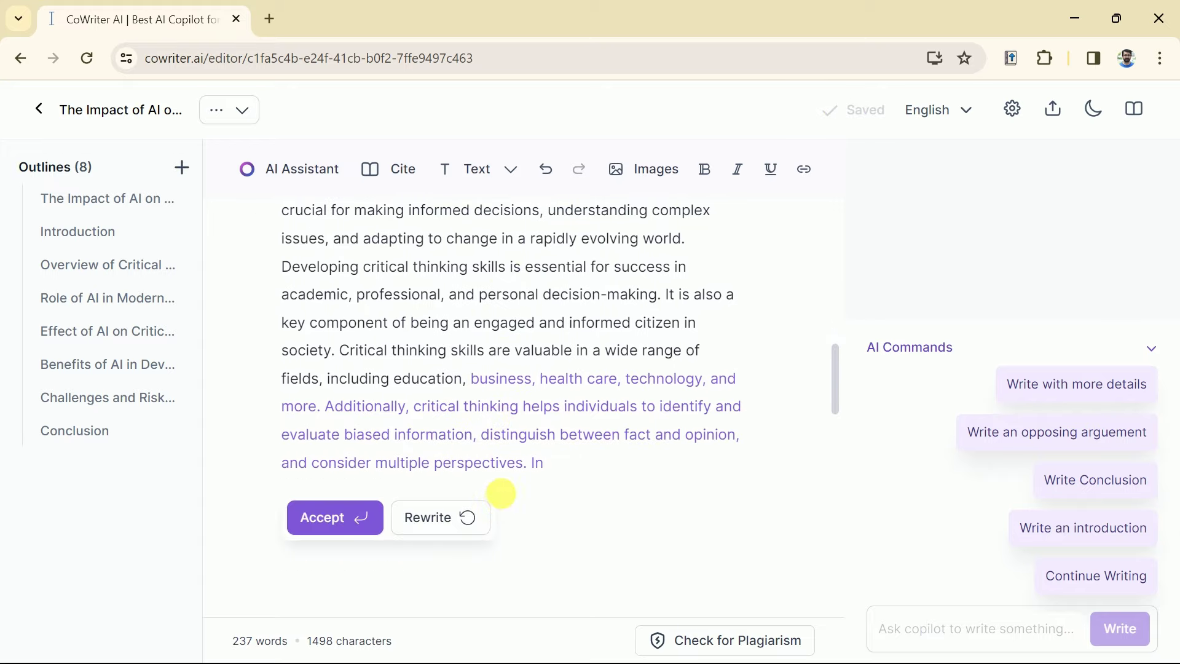
{"action": "left_click", "coordinate": [337, 517]}
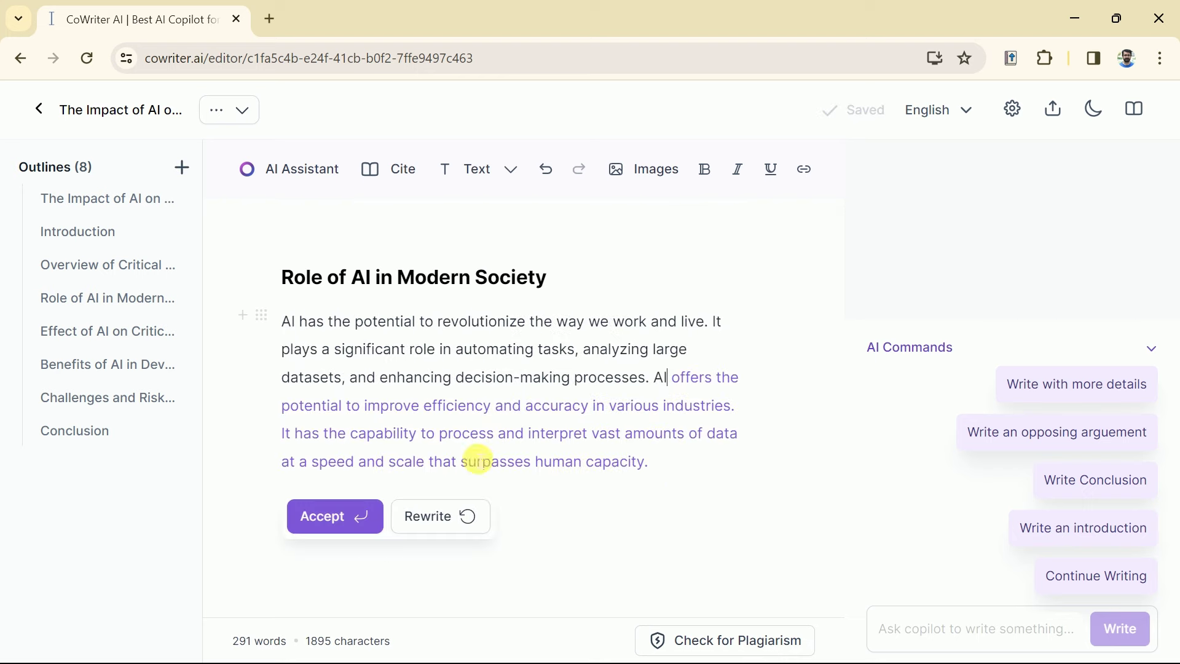
{"action": "scroll", "coordinate": [711, 451], "scroll_direction": "down", "scroll_amount": 2}
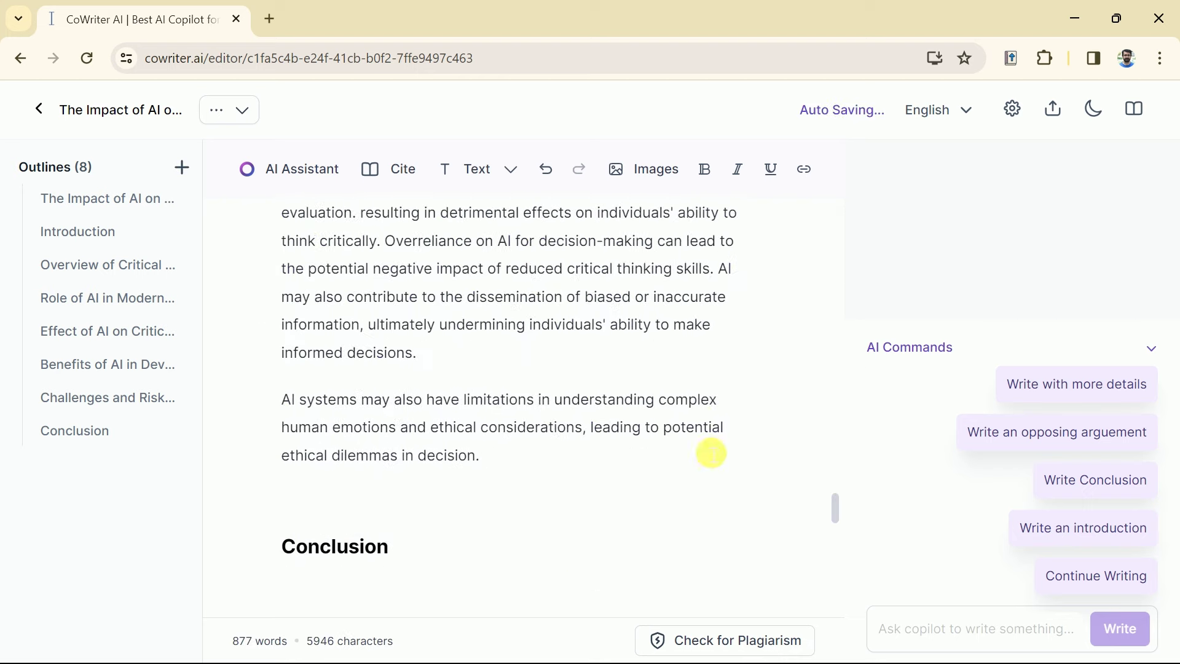
{"action": "scroll", "coordinate": [710, 451], "scroll_direction": "up", "scroll_amount": 5}
{"action": "scroll", "coordinate": [710, 452], "scroll_direction": "up", "scroll_amount": 5}
{"action": "scroll", "coordinate": [710, 452], "scroll_direction": "up", "scroll_amount": 5}
{"action": "scroll", "coordinate": [699, 452], "scroll_direction": "up", "scroll_amount": 5}
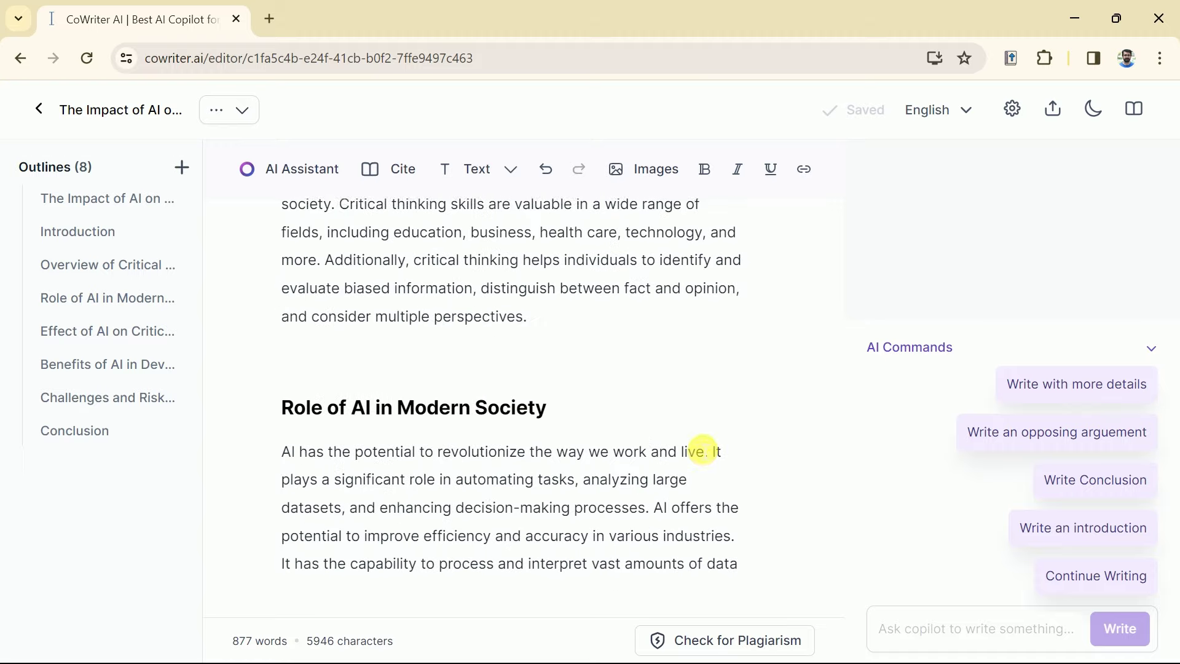
{"action": "scroll", "coordinate": [699, 452], "scroll_direction": "up", "scroll_amount": 5}
{"action": "scroll", "coordinate": [502, 362], "scroll_direction": "down", "scroll_amount": 8}
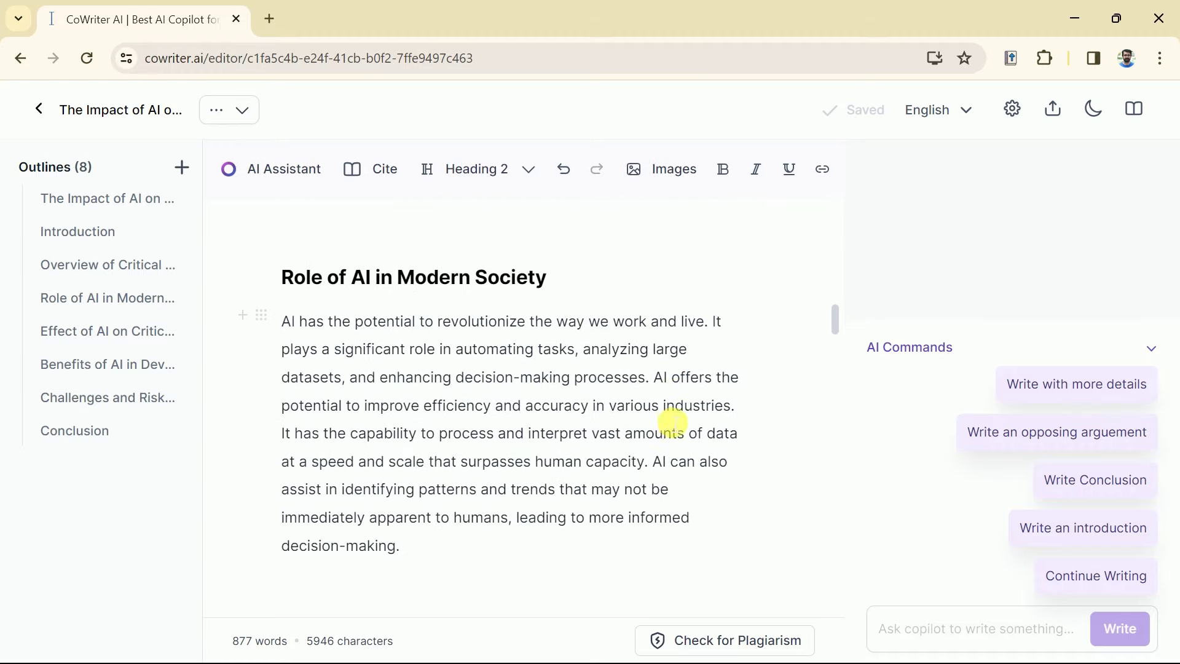
{"action": "scroll", "coordinate": [683, 424], "scroll_direction": "down", "scroll_amount": 2}
{"action": "scroll", "coordinate": [682, 425], "scroll_direction": "down", "scroll_amount": 3}
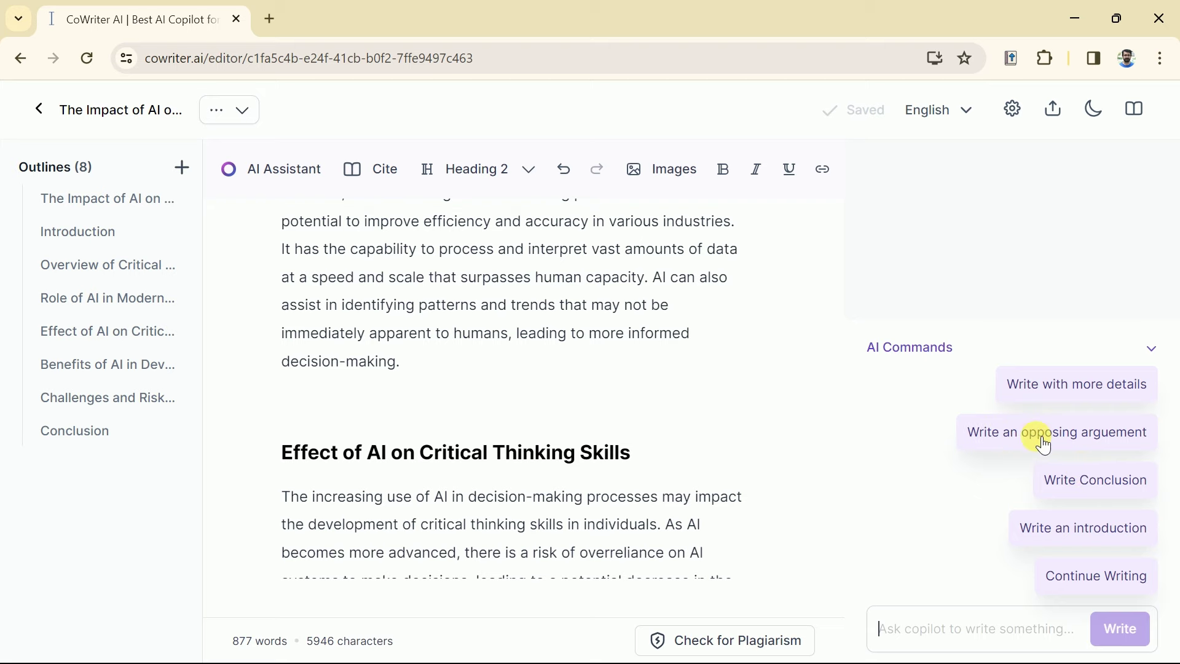
{"action": "scroll", "coordinate": [598, 459], "scroll_direction": "down", "scroll_amount": 2}
{"action": "scroll", "coordinate": [597, 459], "scroll_direction": "down", "scroll_amount": 2}
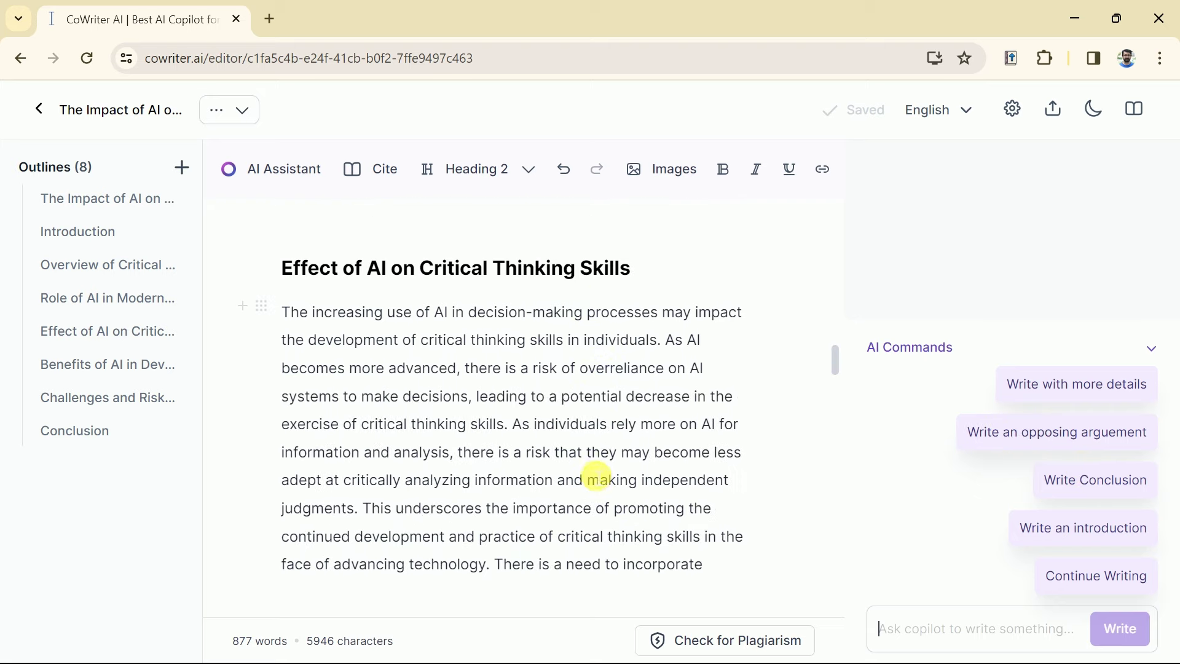
{"action": "scroll", "coordinate": [597, 460], "scroll_direction": "down", "scroll_amount": 2}
{"action": "scroll", "coordinate": [598, 459], "scroll_direction": "down", "scroll_amount": 2}
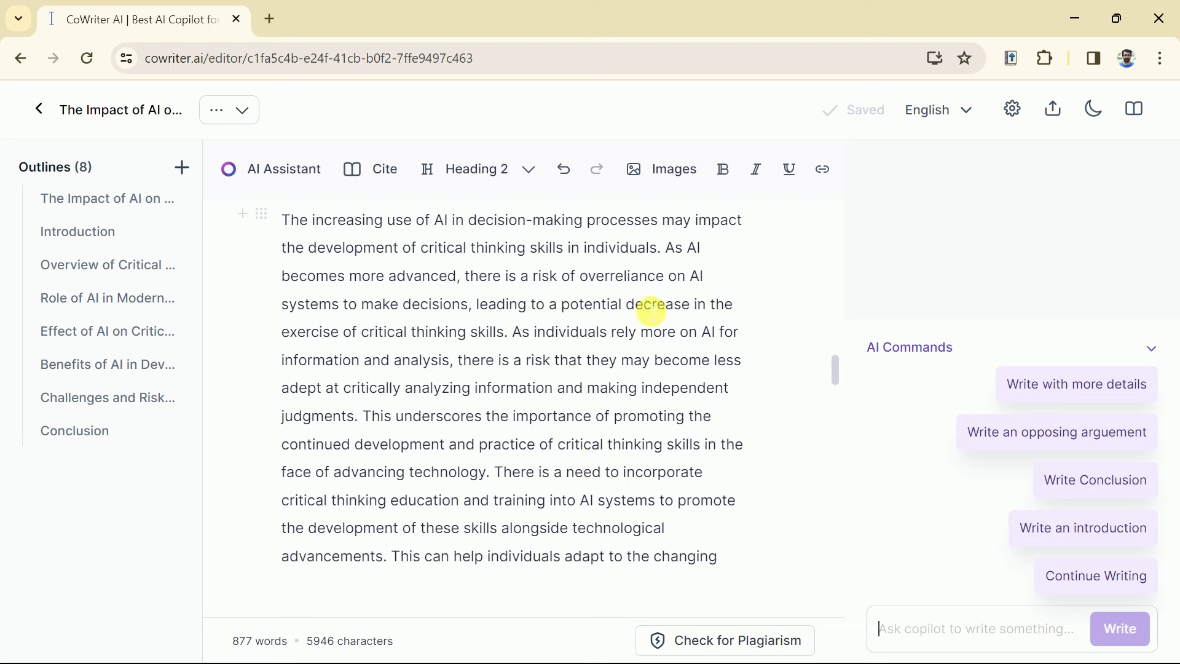
{"action": "left_click", "coordinate": [514, 339]}
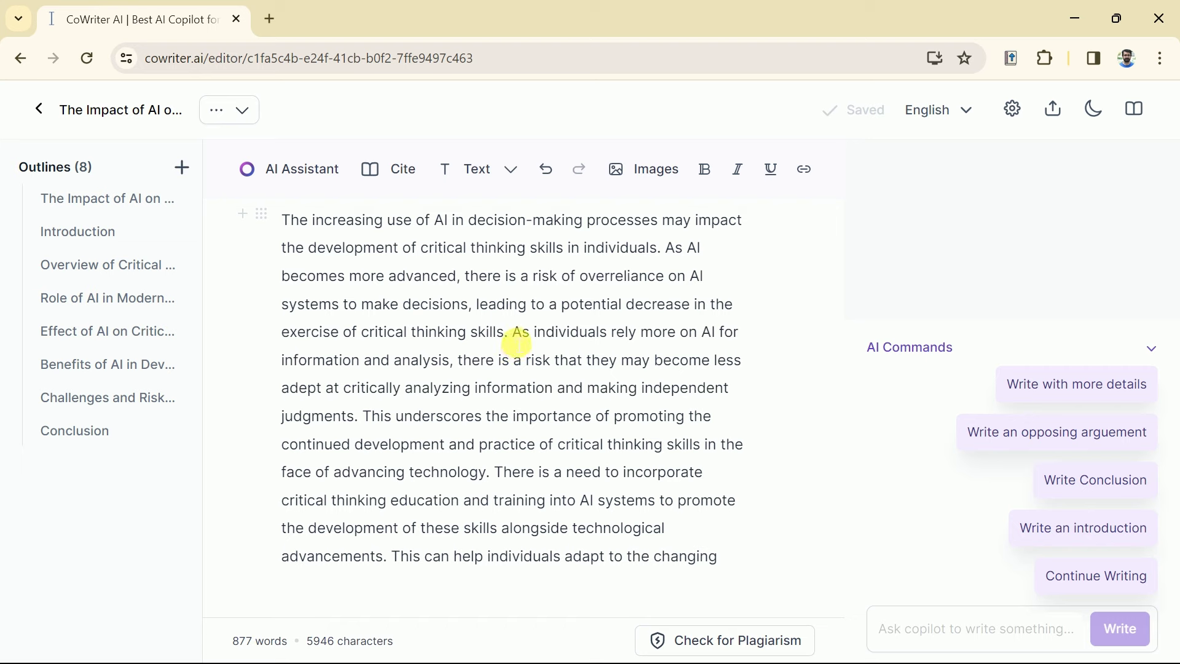
{"action": "left_click_drag", "start_coordinate": [510, 334], "coordinate": [678, 251]}
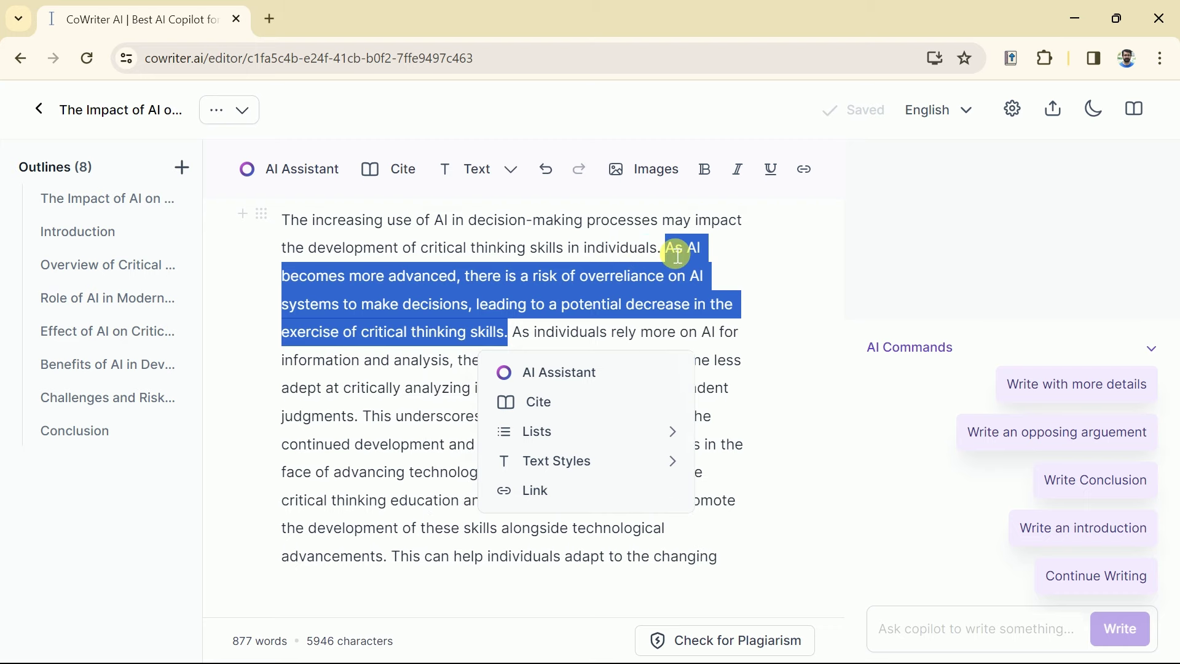
{"action": "left_click", "coordinate": [567, 374]}
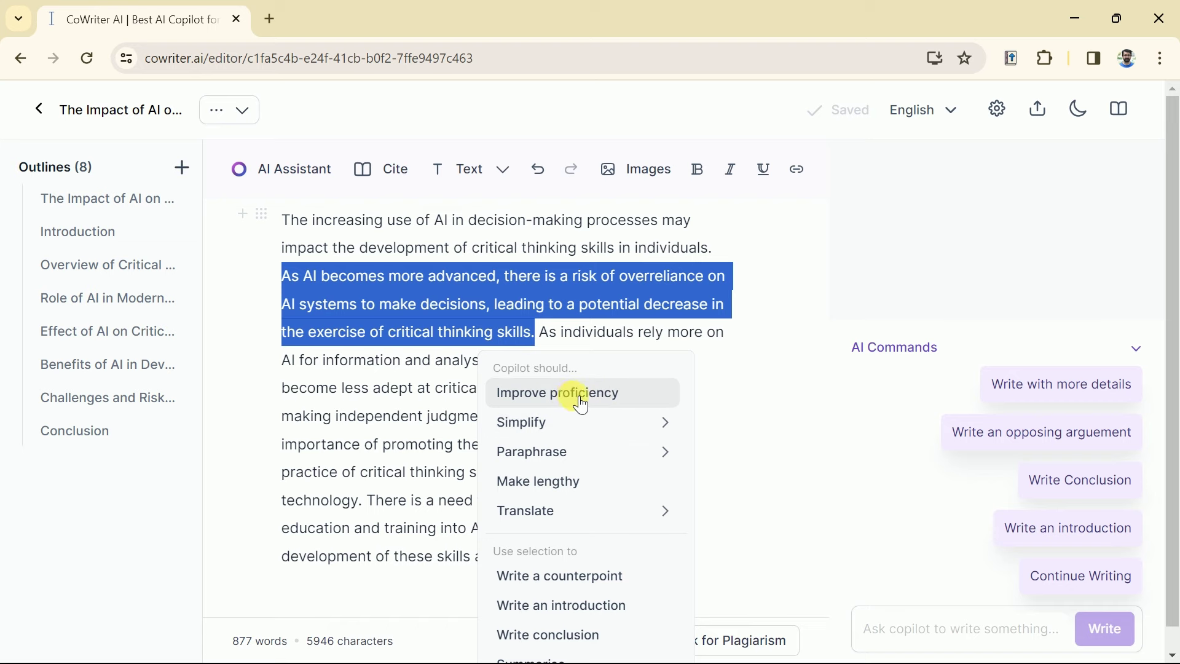
{"action": "left_click", "coordinate": [589, 429]}
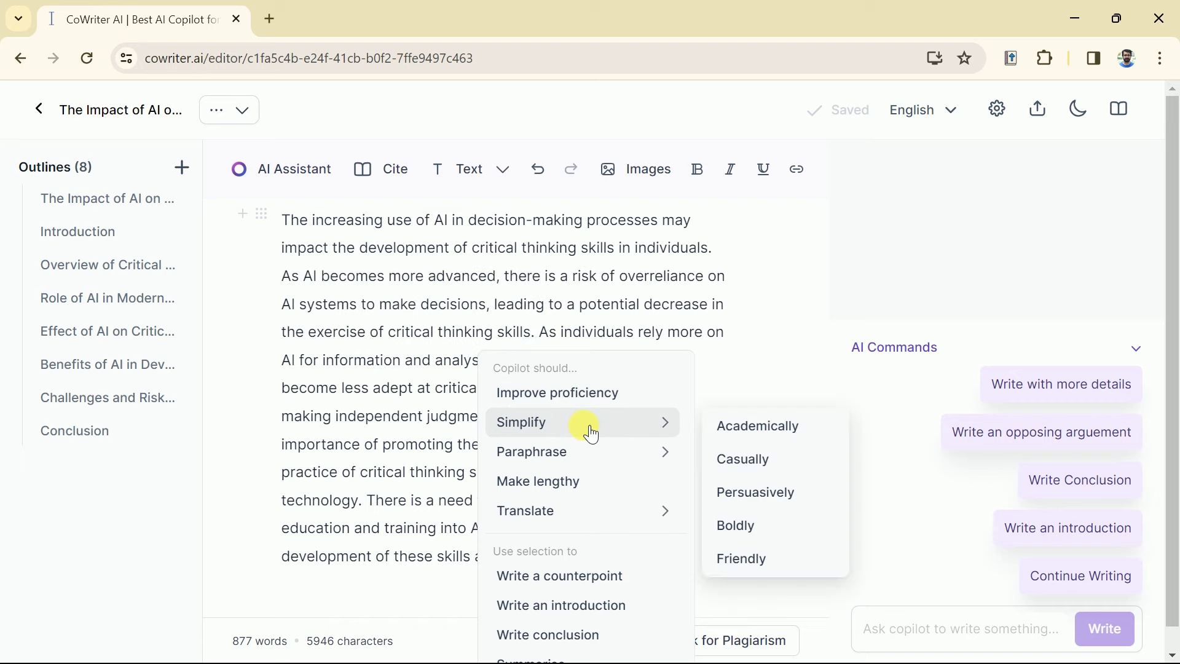
{"action": "left_click", "coordinate": [636, 456]}
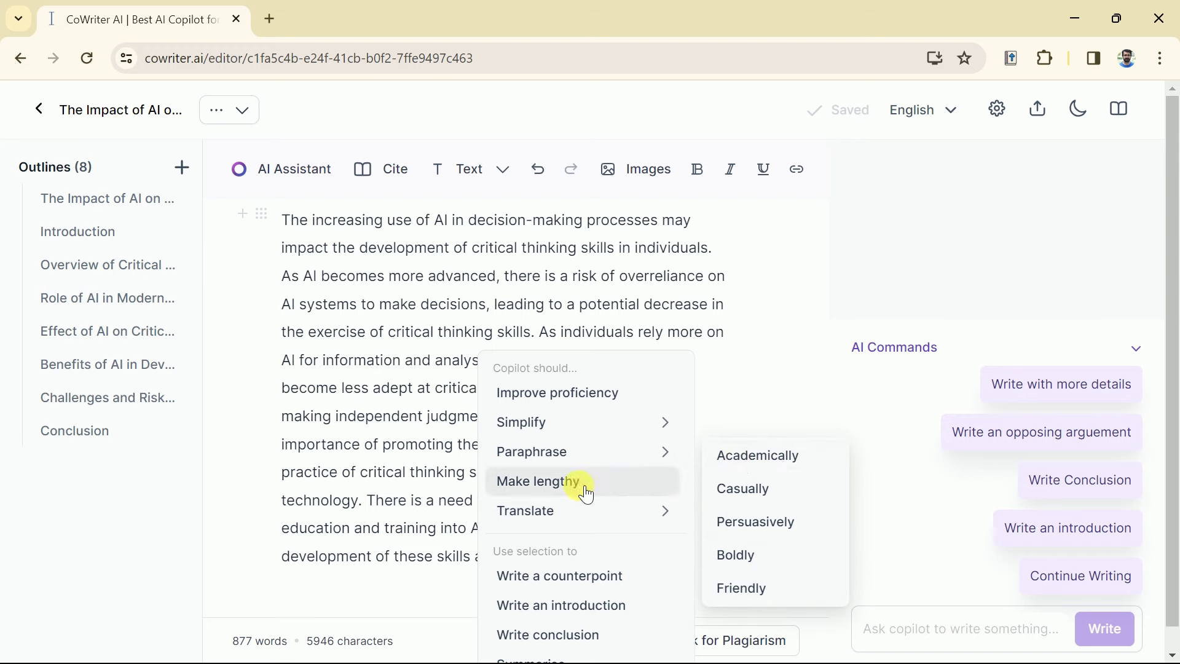
{"action": "left_click", "coordinate": [597, 520]}
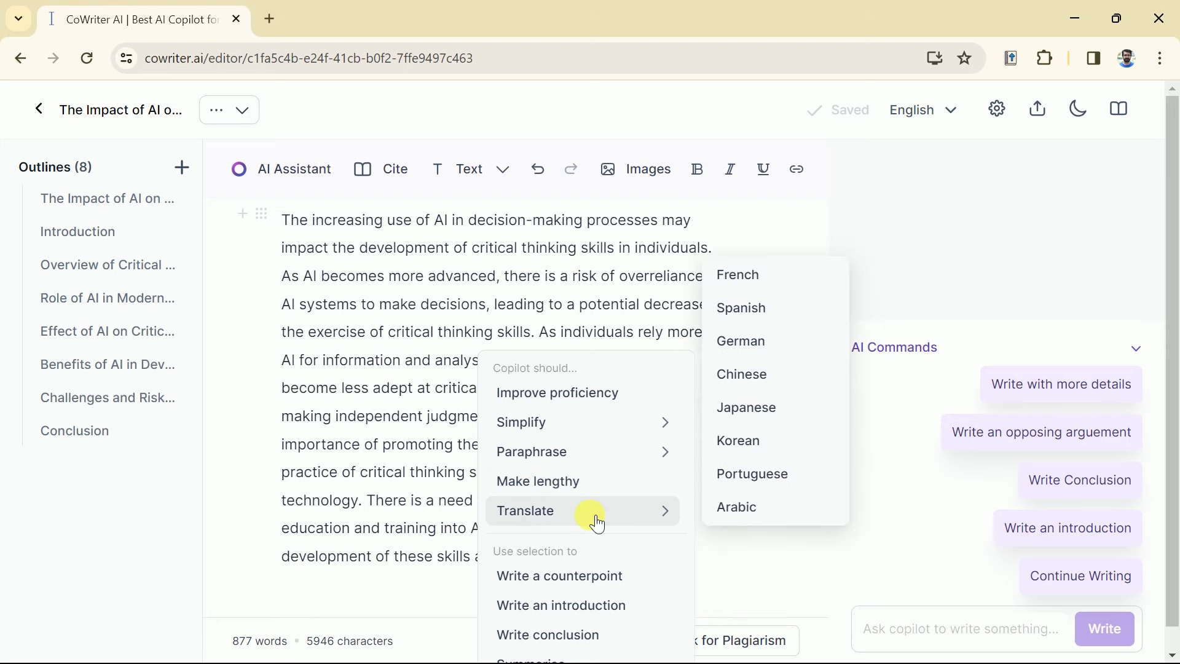
{"action": "scroll", "coordinate": [592, 517], "scroll_direction": "down", "scroll_amount": 1}
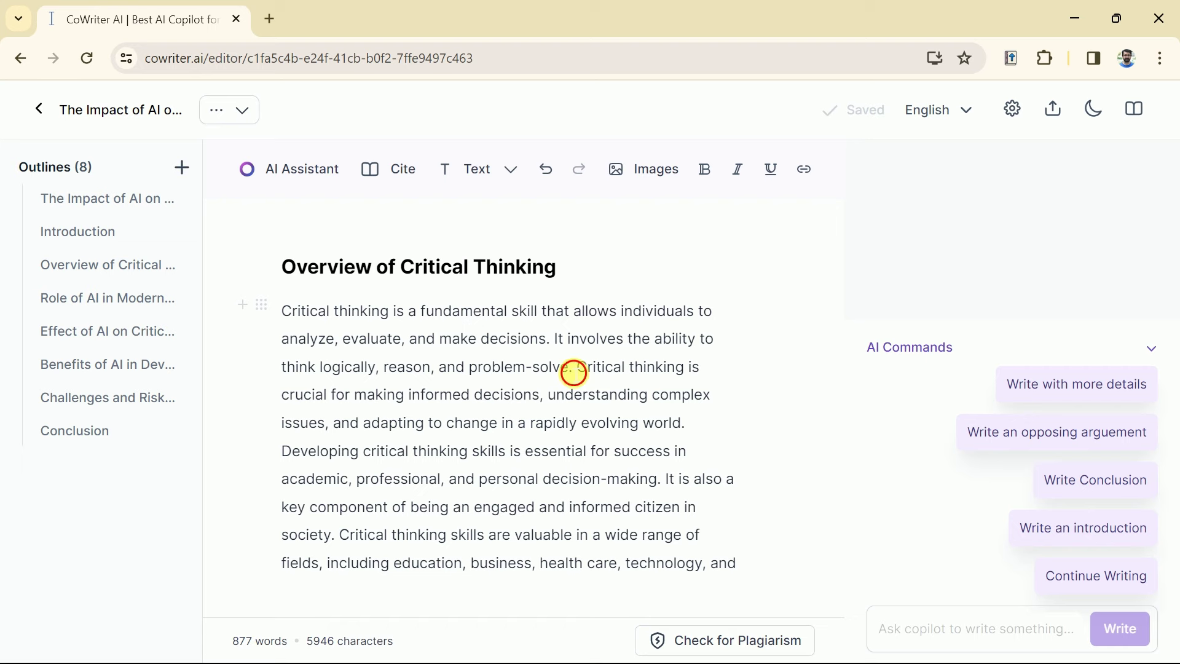
Cite Qadir's 2023 'Engineering Education in the Era of ChatGPT' after 'problem-solve' and open its page.
{"action": "left_click", "coordinate": [403, 172]}
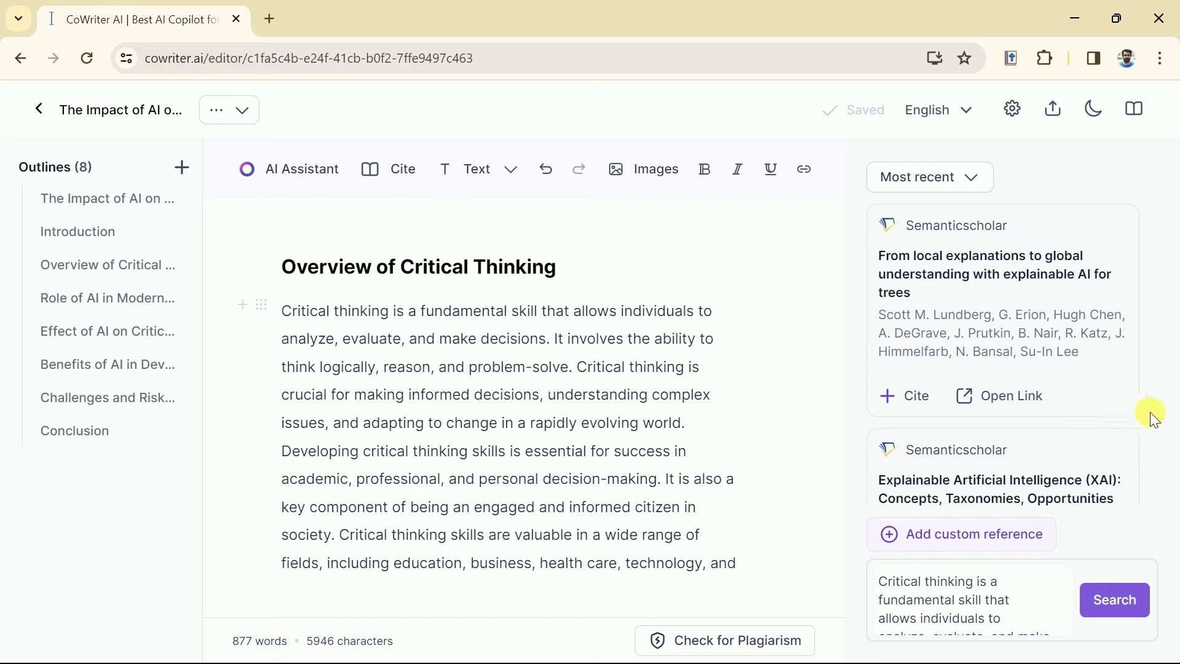
{"action": "scroll", "coordinate": [1096, 387], "scroll_direction": "down", "scroll_amount": 3}
{"action": "scroll", "coordinate": [1096, 388], "scroll_direction": "down", "scroll_amount": 3}
{"action": "scroll", "coordinate": [1096, 378], "scroll_direction": "down", "scroll_amount": 3}
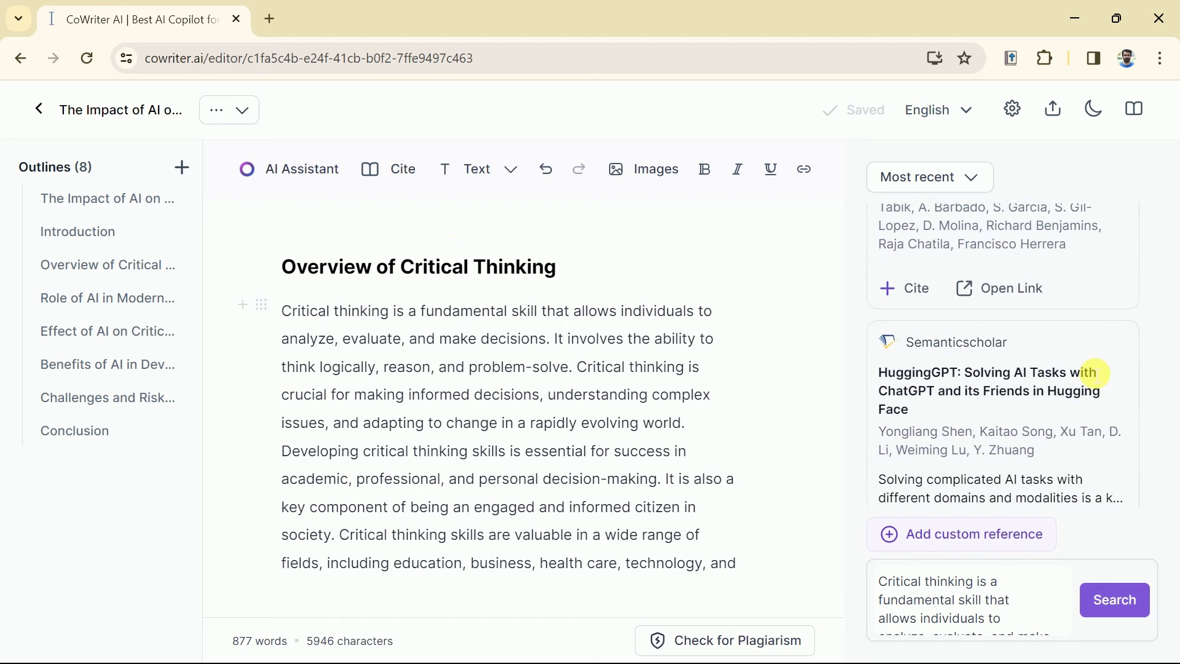
{"action": "scroll", "coordinate": [1096, 373], "scroll_direction": "down", "scroll_amount": 2}
{"action": "scroll", "coordinate": [1096, 372], "scroll_direction": "down", "scroll_amount": 2}
{"action": "scroll", "coordinate": [1091, 370], "scroll_direction": "down", "scroll_amount": 2}
{"action": "scroll", "coordinate": [1091, 371], "scroll_direction": "down", "scroll_amount": 1}
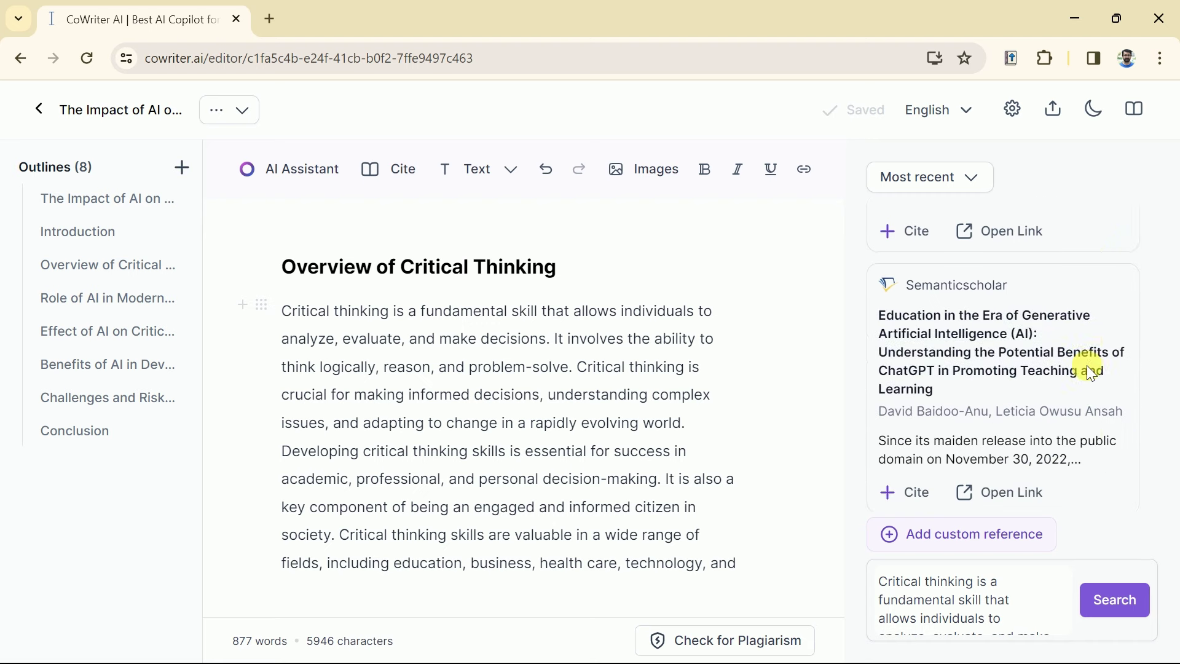
{"action": "scroll", "coordinate": [1090, 371], "scroll_direction": "down", "scroll_amount": 2}
{"action": "scroll", "coordinate": [987, 342], "scroll_direction": "down", "scroll_amount": 2}
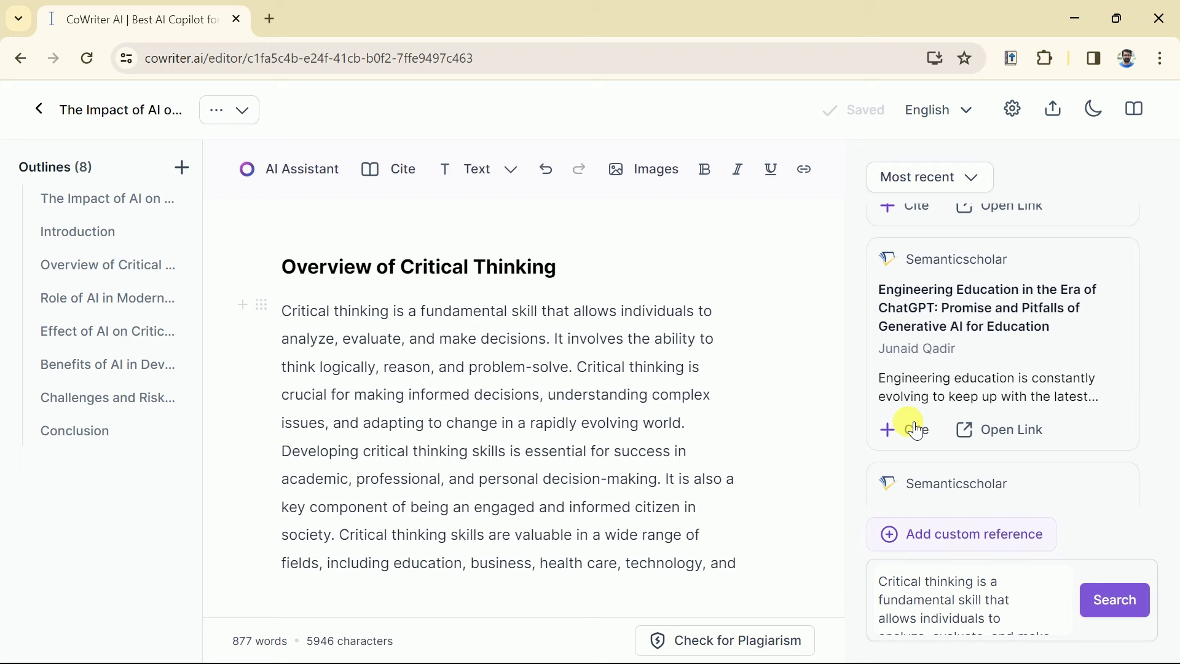
{"action": "left_click", "coordinate": [913, 427]}
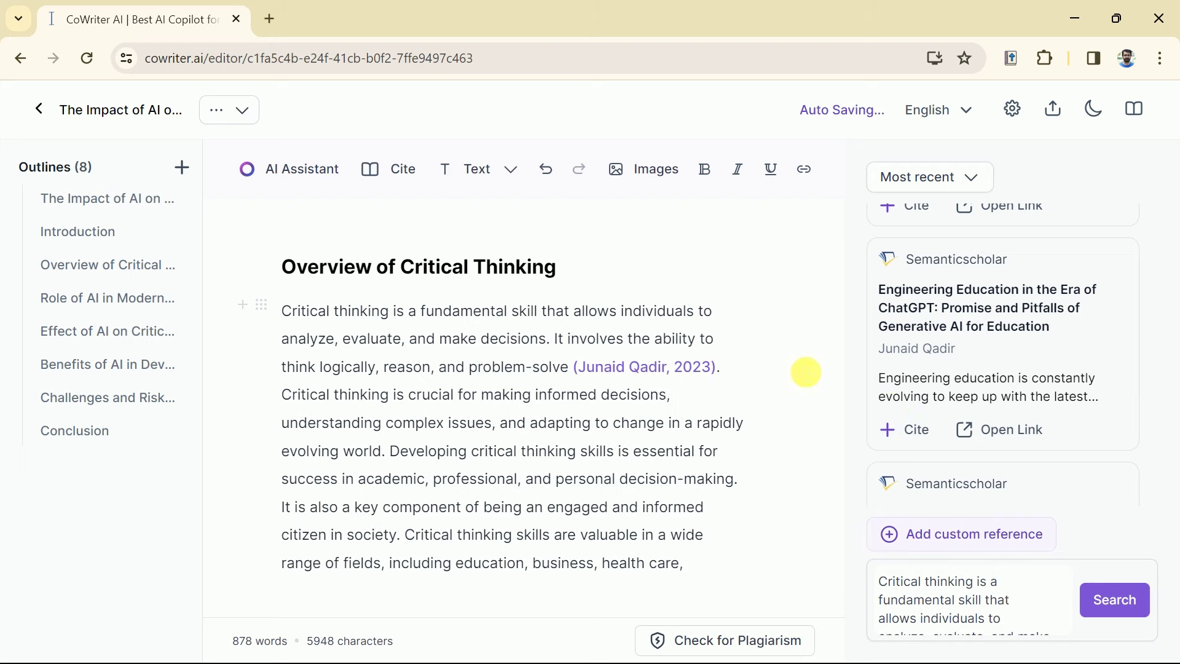
{"action": "left_click_drag", "start_coordinate": [721, 366], "coordinate": [585, 369]}
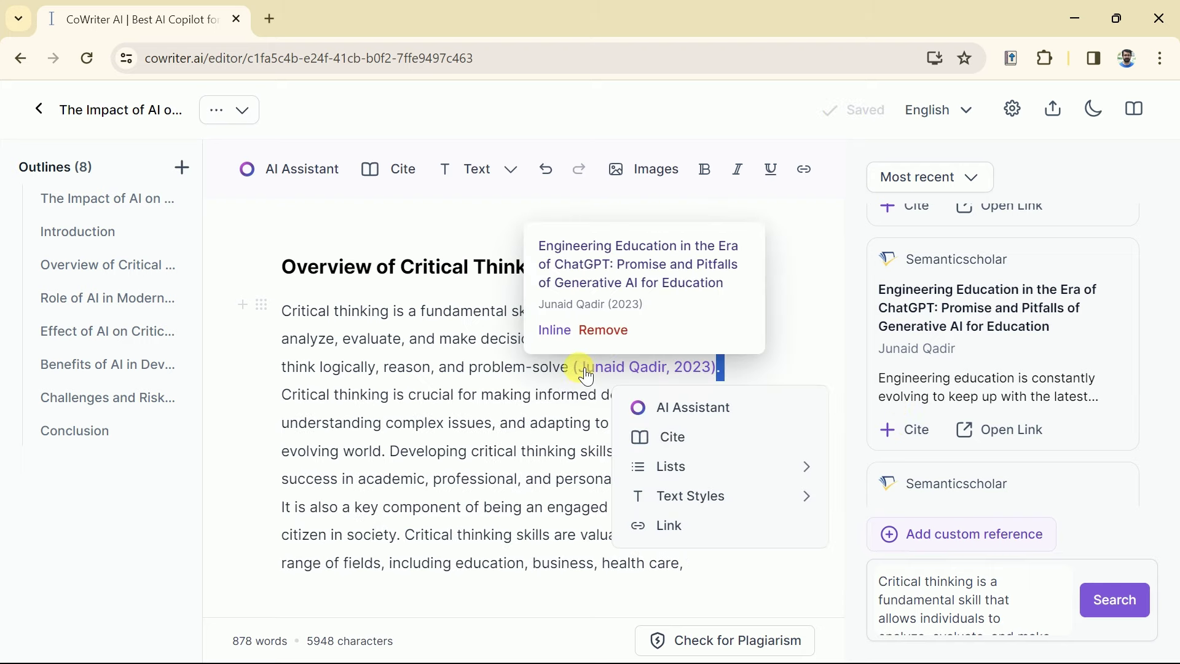
{"action": "left_click", "coordinate": [1011, 429]}
{"action": "scroll", "coordinate": [560, 353], "scroll_direction": "down", "scroll_amount": 1}
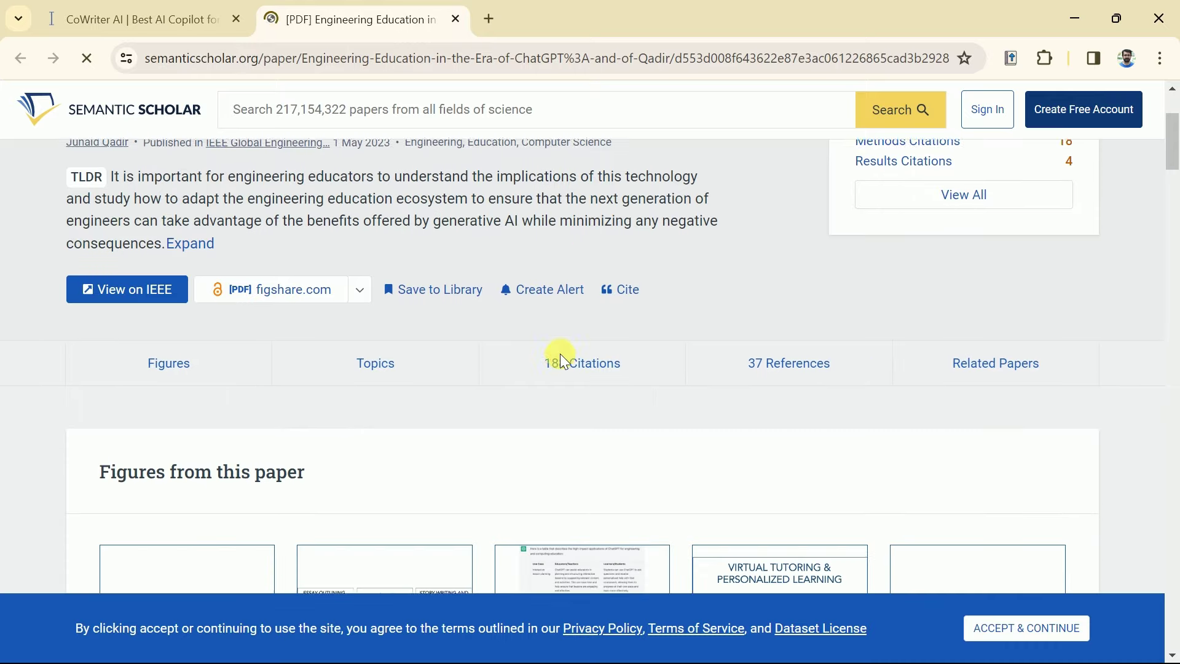
{"action": "scroll", "coordinate": [560, 353], "scroll_direction": "down", "scroll_amount": 5}
{"action": "scroll", "coordinate": [559, 350], "scroll_direction": "down", "scroll_amount": 5}
{"action": "scroll", "coordinate": [560, 349], "scroll_direction": "down", "scroll_amount": 3}
Back in the essay, cite Saphira and Prahani's 2022 senior high school paper after 'citizen in society'.
{"action": "key", "text": "ctrl+shift+Tab"}
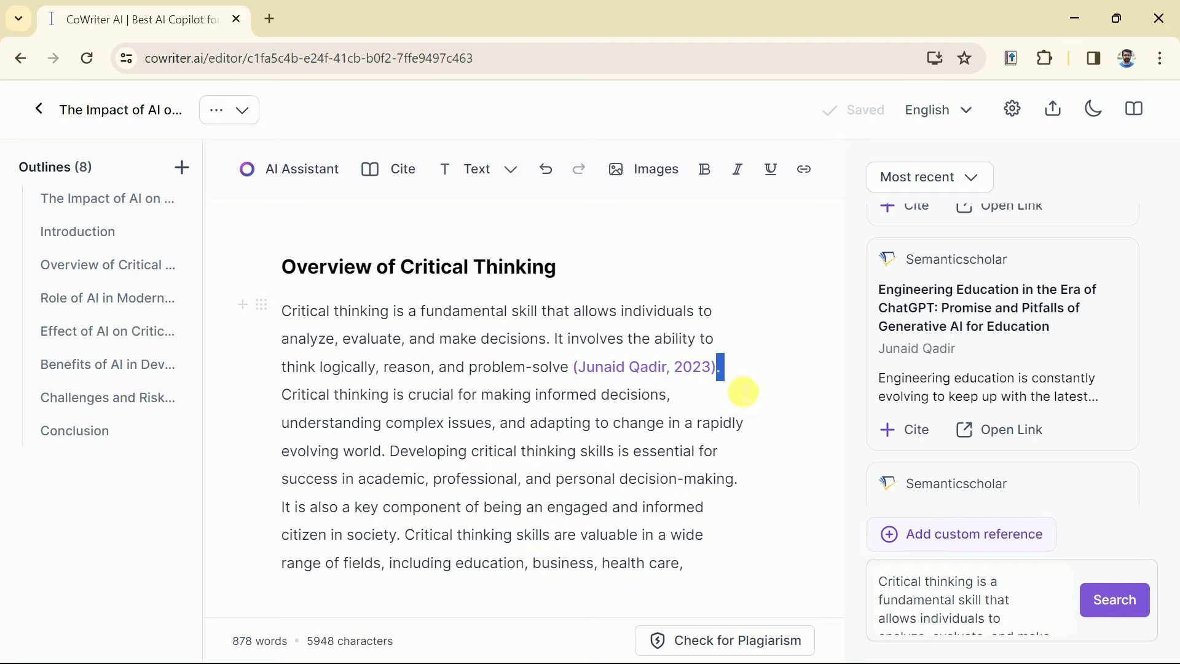
{"action": "scroll", "coordinate": [738, 400], "scroll_direction": "down", "scroll_amount": 3}
{"action": "scroll", "coordinate": [700, 396], "scroll_direction": "down", "scroll_amount": 1}
{"action": "scroll", "coordinate": [571, 370], "scroll_direction": "up", "scroll_amount": 2}
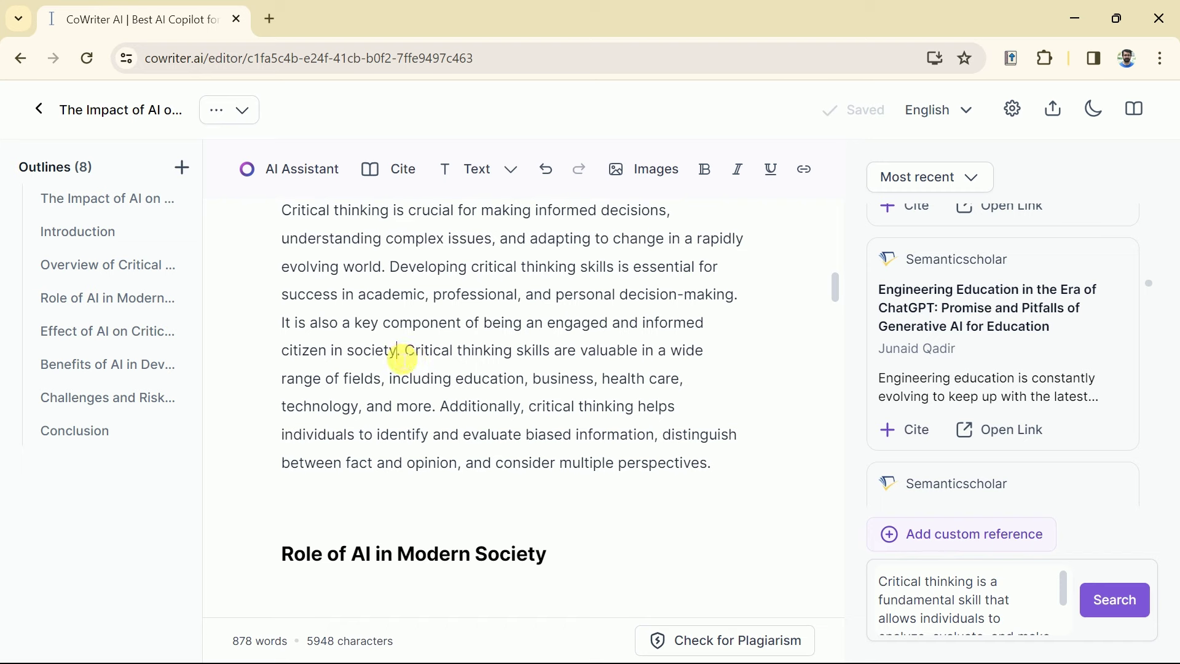
{"action": "left_click", "coordinate": [404, 169]}
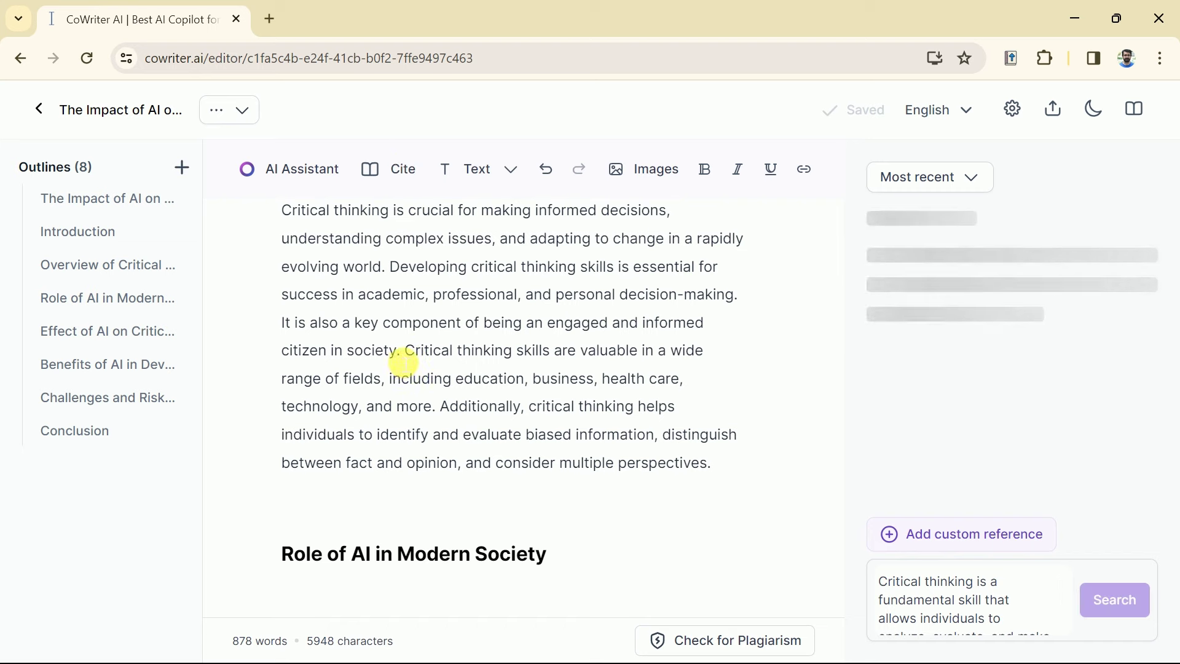
{"action": "scroll", "coordinate": [1065, 335], "scroll_direction": "down", "scroll_amount": 2}
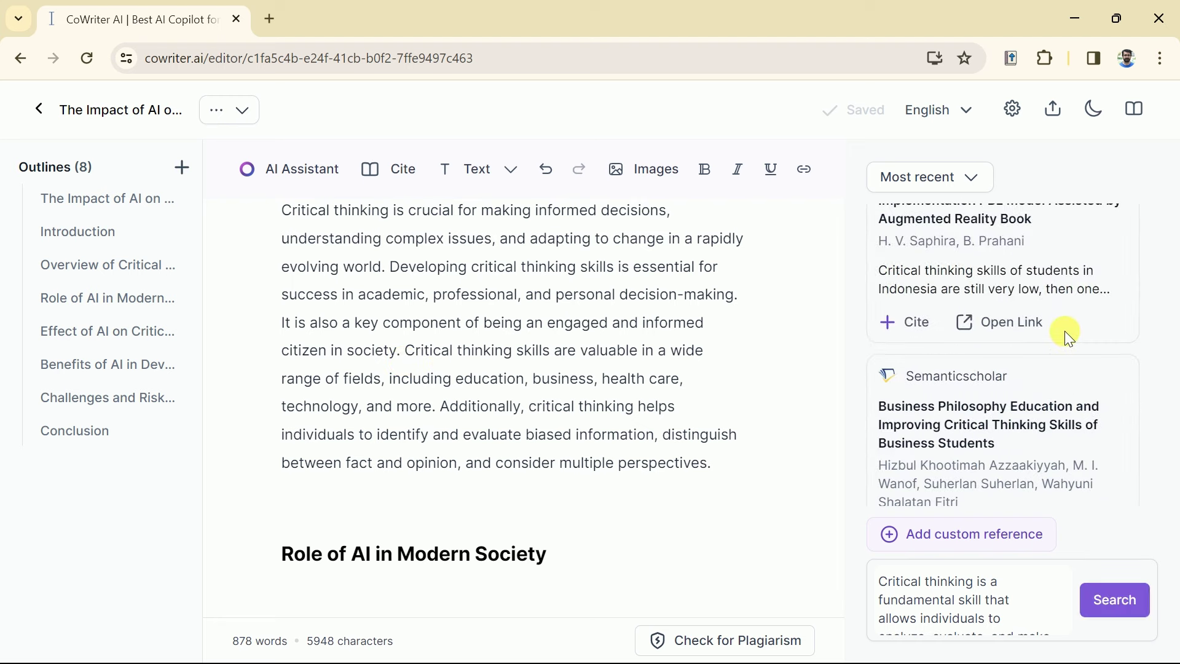
{"action": "scroll", "coordinate": [1065, 332], "scroll_direction": "up", "scroll_amount": 2}
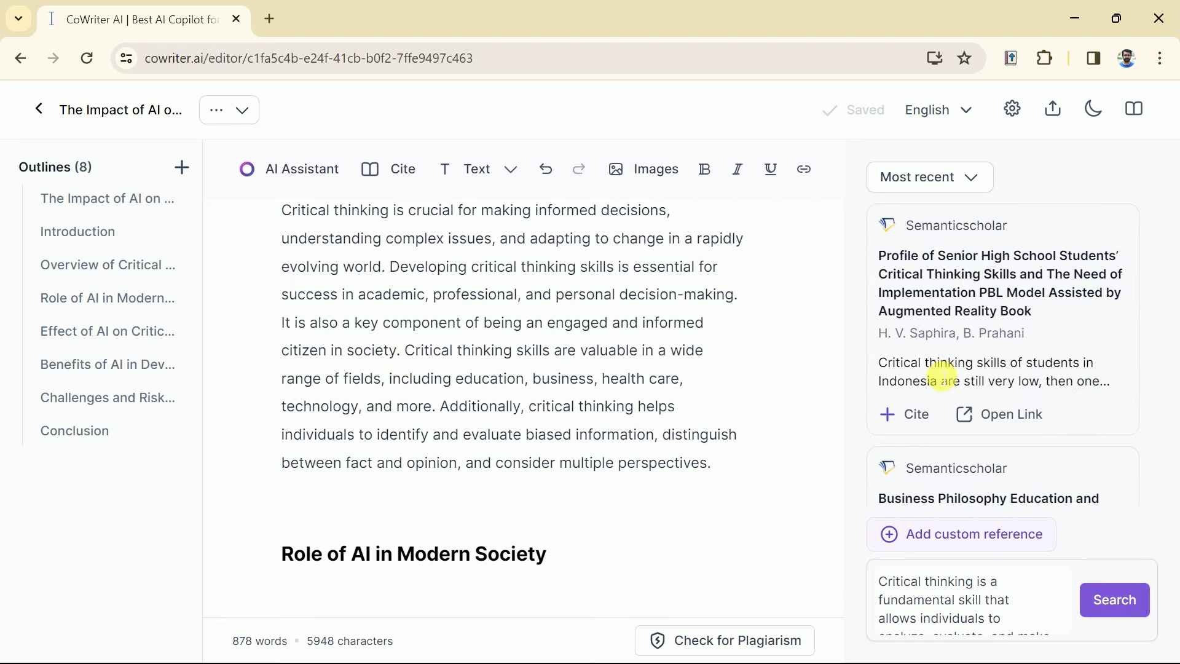
{"action": "left_click", "coordinate": [917, 416]}
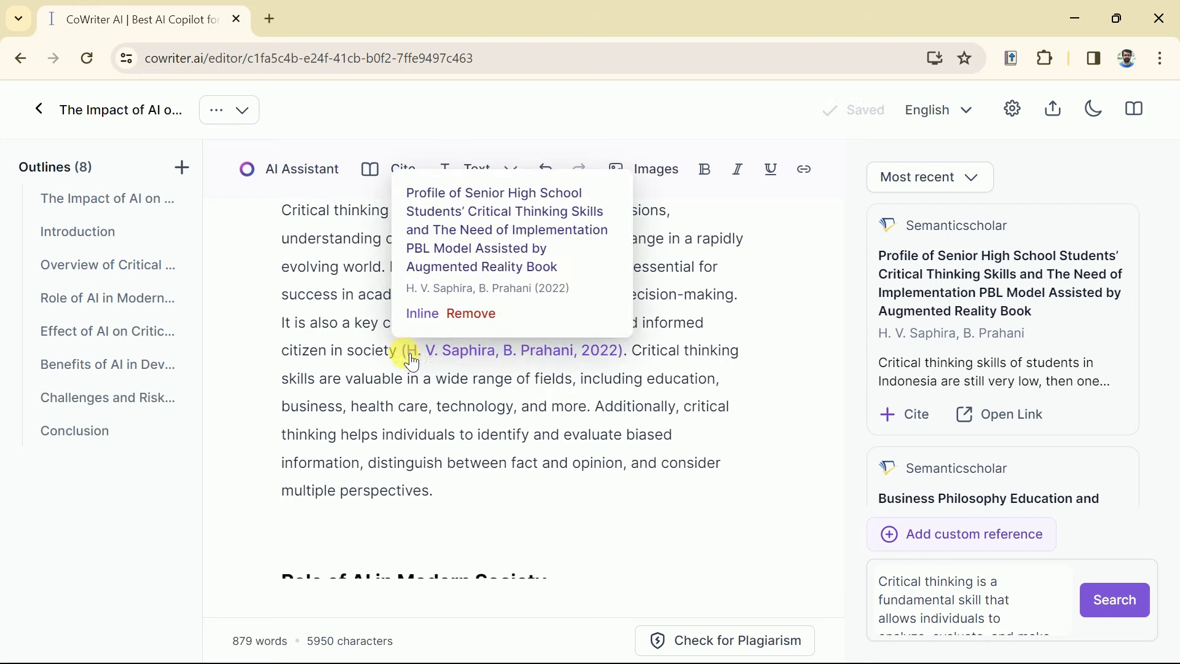
{"action": "scroll", "coordinate": [799, 388], "scroll_direction": "down", "scroll_amount": 3}
{"action": "scroll", "coordinate": [799, 387], "scroll_direction": "down", "scroll_amount": 2}
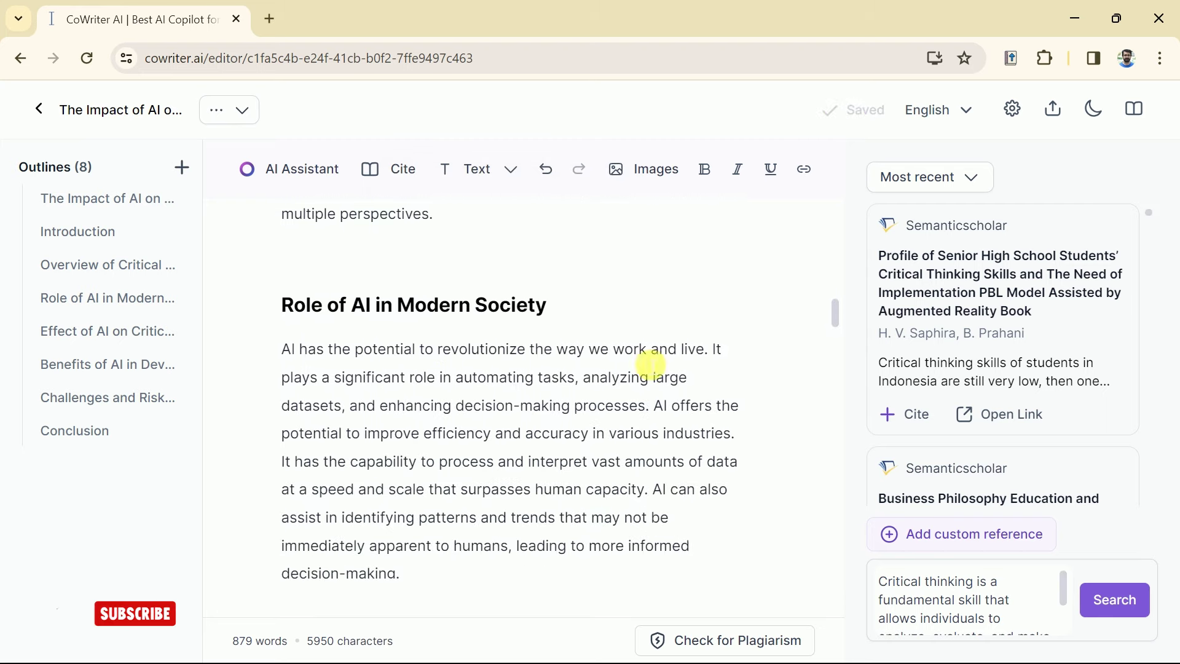
{"action": "scroll", "coordinate": [478, 459], "scroll_direction": "down", "scroll_amount": 3}
{"action": "scroll", "coordinate": [478, 460], "scroll_direction": "up", "scroll_amount": 1}
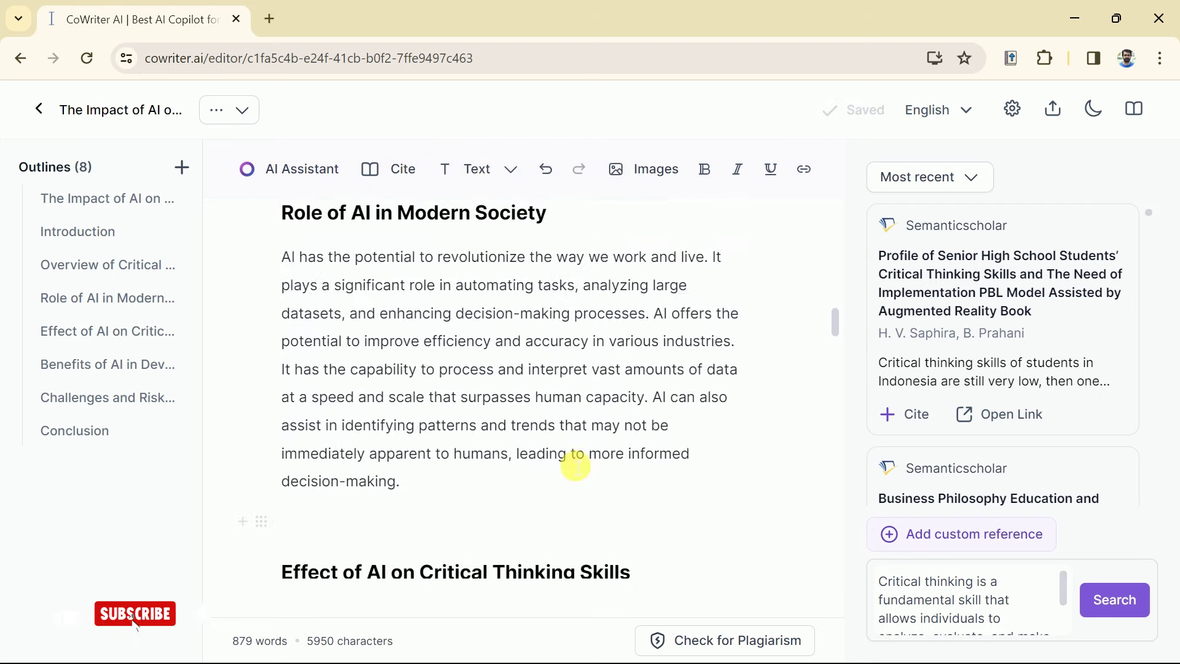
{"action": "scroll", "coordinate": [481, 455], "scroll_direction": "up", "scroll_amount": 1}
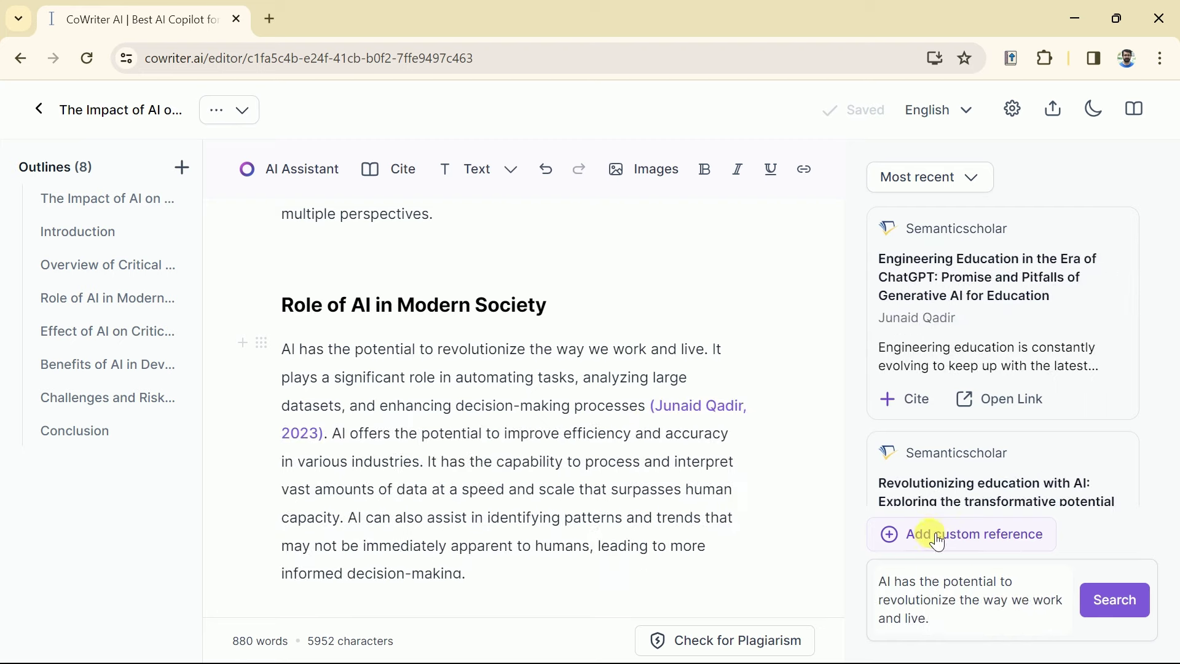
{"action": "left_click", "coordinate": [936, 537]}
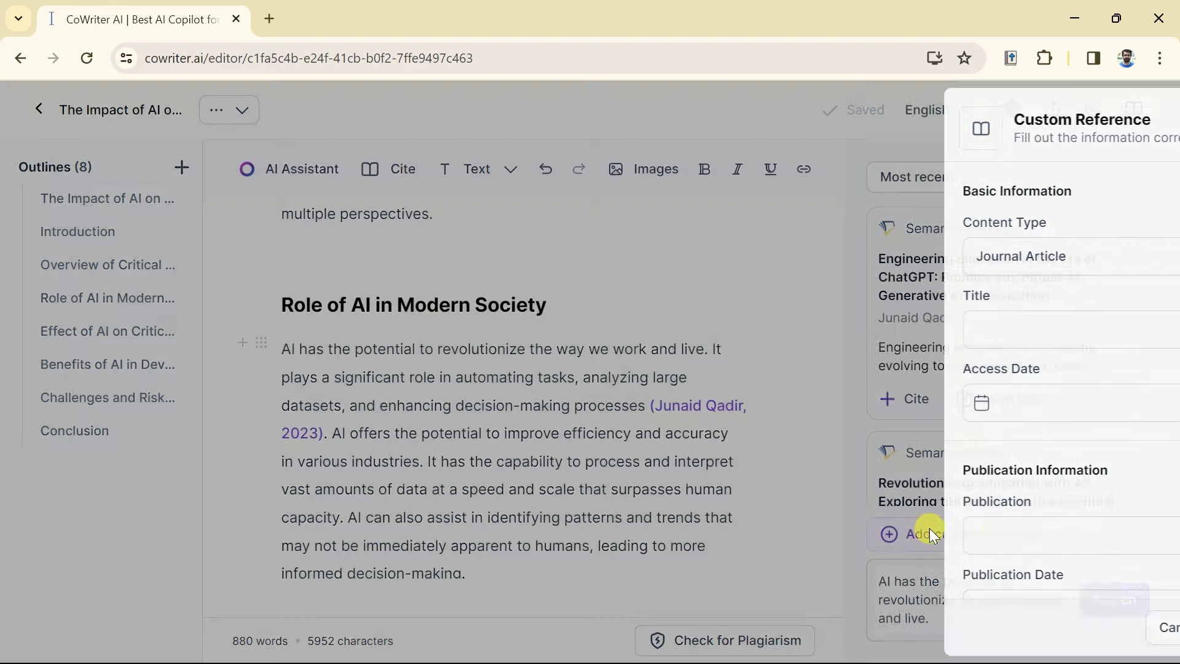
{"action": "left_click", "coordinate": [948, 267]}
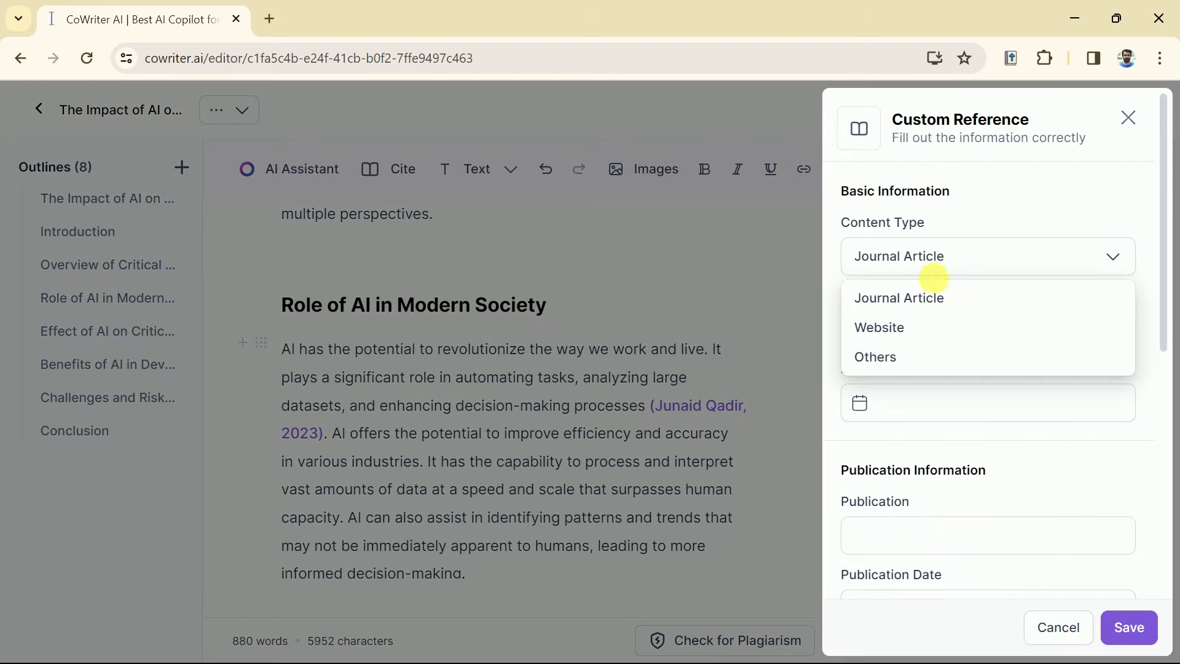
{"action": "left_click", "coordinate": [861, 347]}
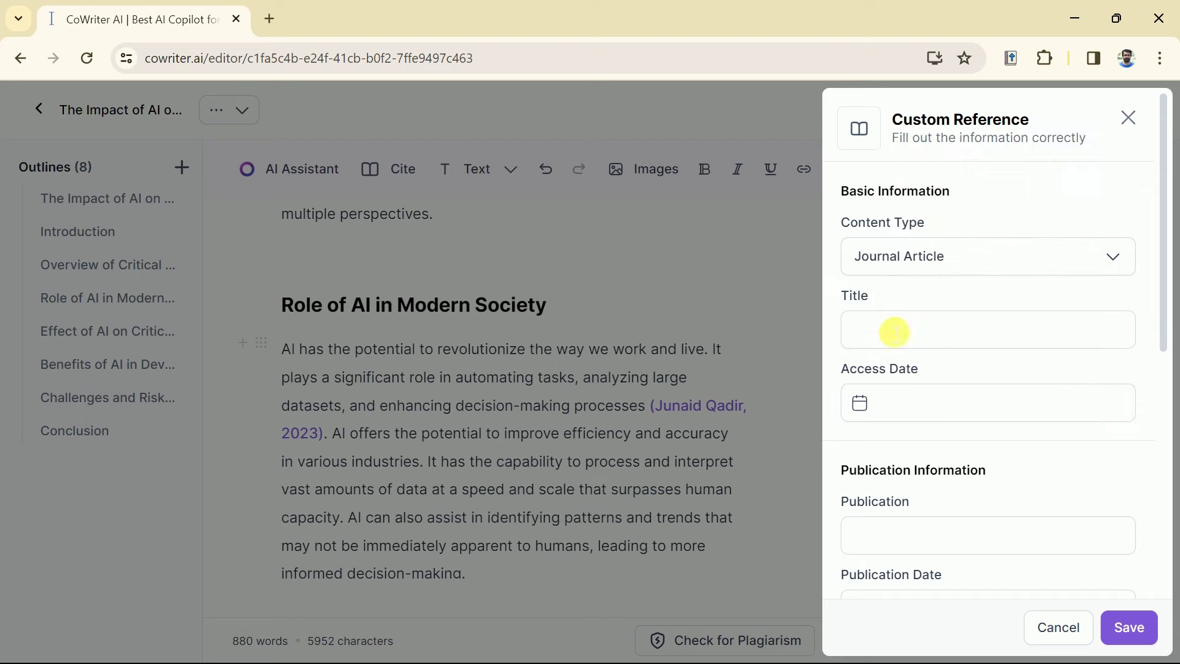
{"action": "scroll", "coordinate": [922, 351], "scroll_direction": "down", "scroll_amount": 2}
{"action": "scroll", "coordinate": [913, 415], "scroll_direction": "down", "scroll_amount": 2}
{"action": "scroll", "coordinate": [977, 304], "scroll_direction": "down", "scroll_amount": 2}
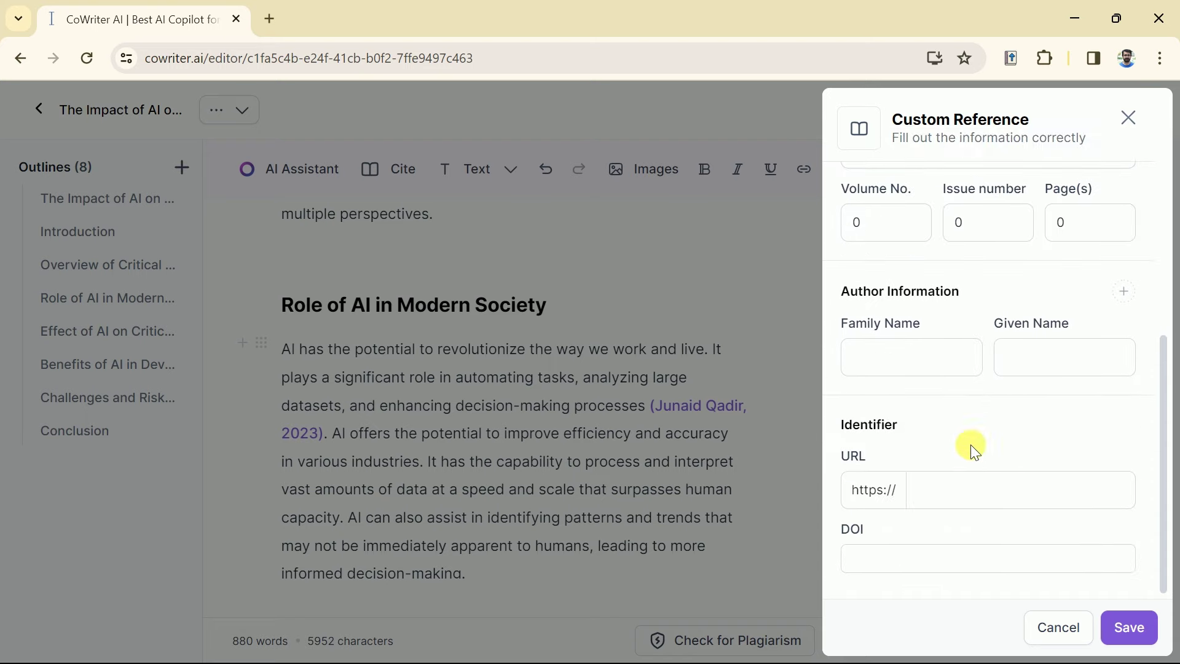
{"action": "scroll", "coordinate": [968, 461], "scroll_direction": "up", "scroll_amount": 5}
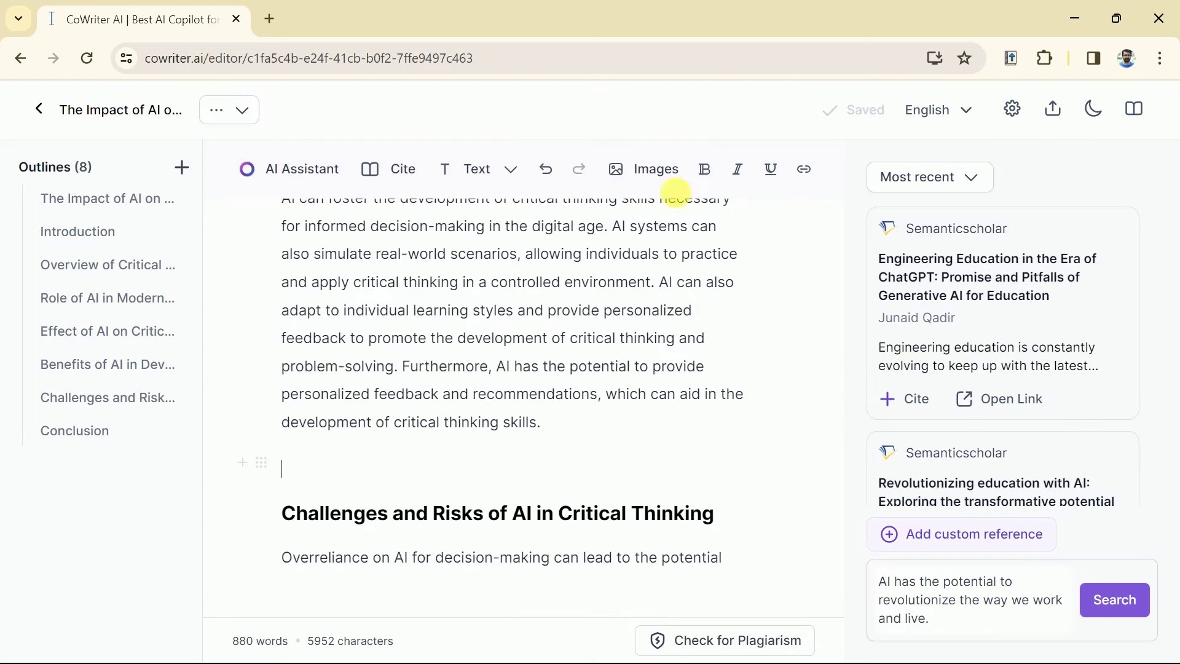
Insert the blue network-lines stock image from an 'AI in education' search, then check Embed URL.
{"action": "left_click", "coordinate": [645, 169]}
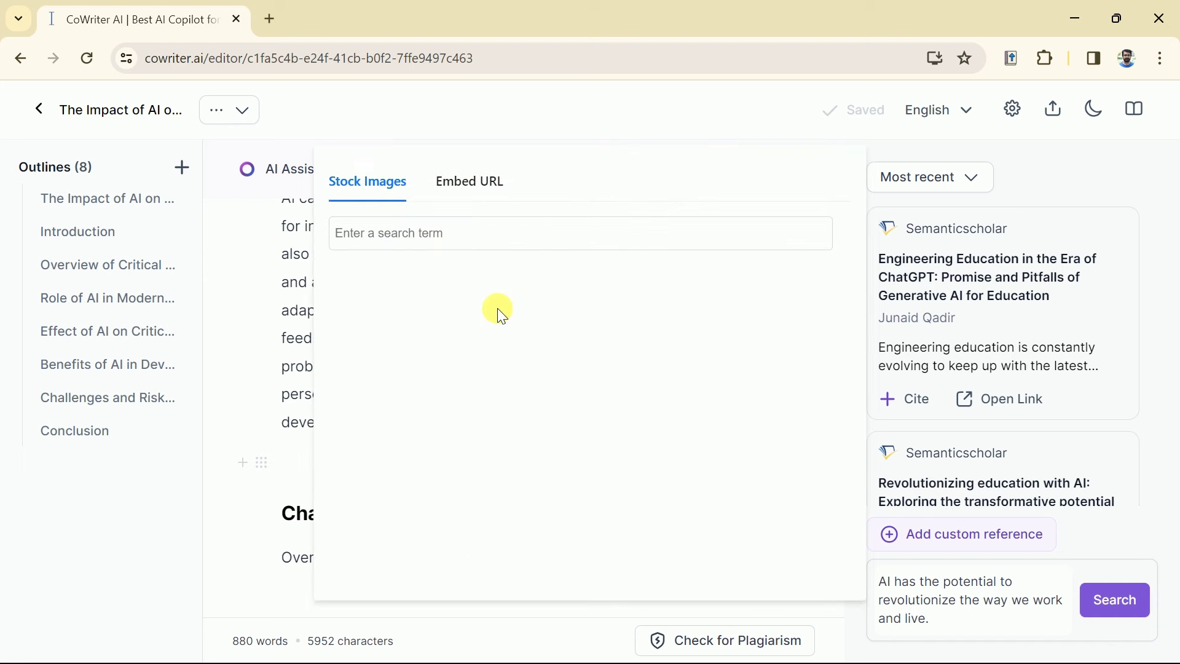
{"action": "left_click", "coordinate": [450, 238]}
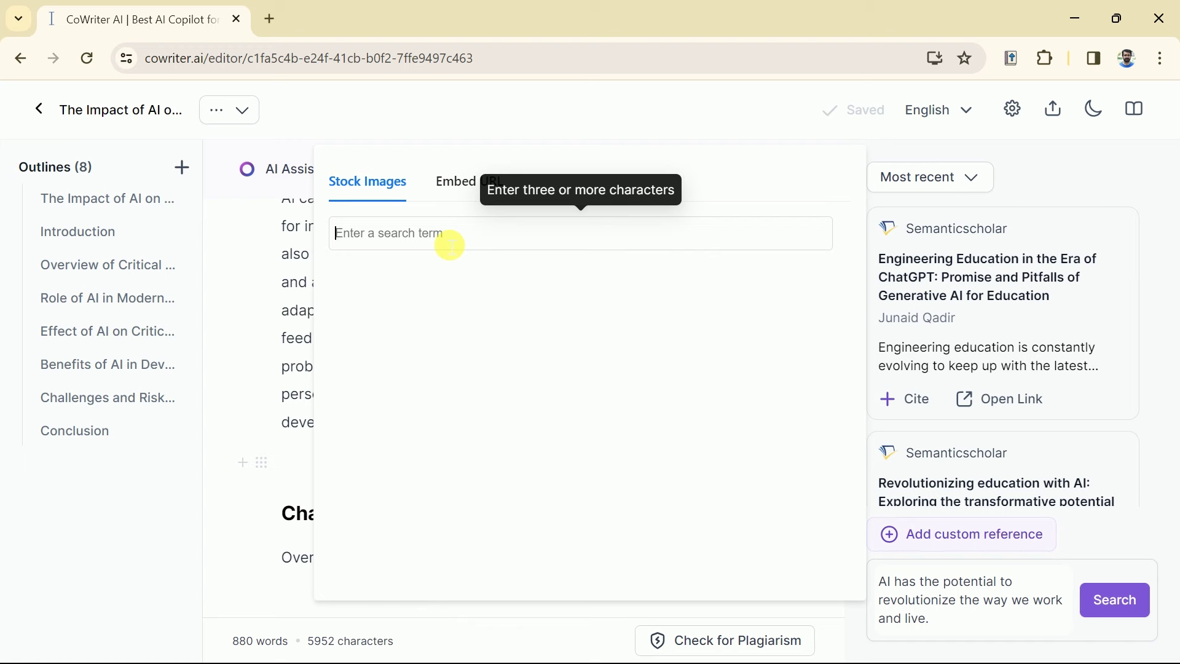
{"action": "type", "text": "AIin education"}
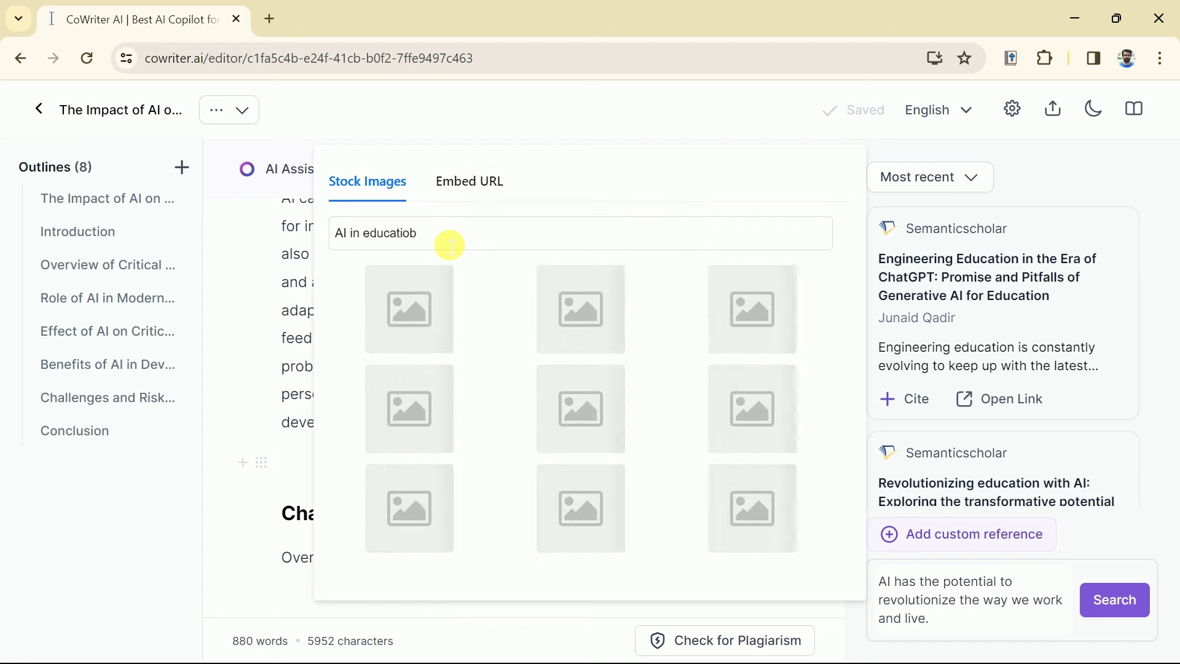
{"action": "scroll", "coordinate": [662, 405], "scroll_direction": "down", "scroll_amount": 1}
{"action": "scroll", "coordinate": [662, 406], "scroll_direction": "down", "scroll_amount": 2}
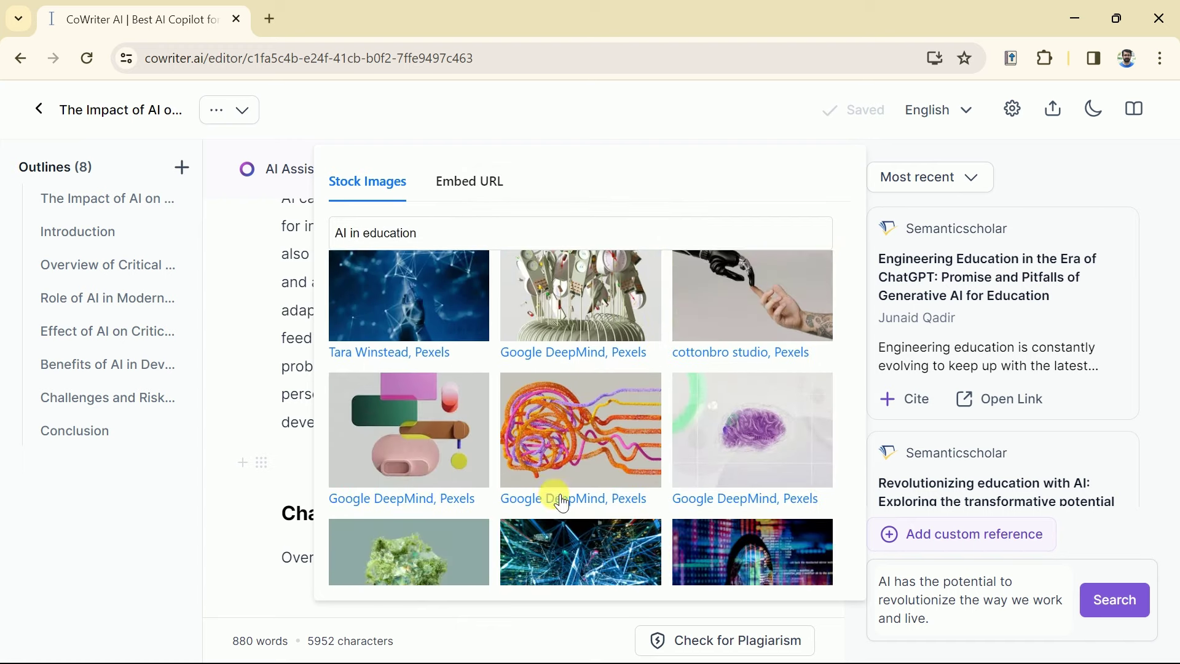
{"action": "scroll", "coordinate": [636, 537], "scroll_direction": "down", "scroll_amount": 1}
{"action": "left_click", "coordinate": [581, 517]}
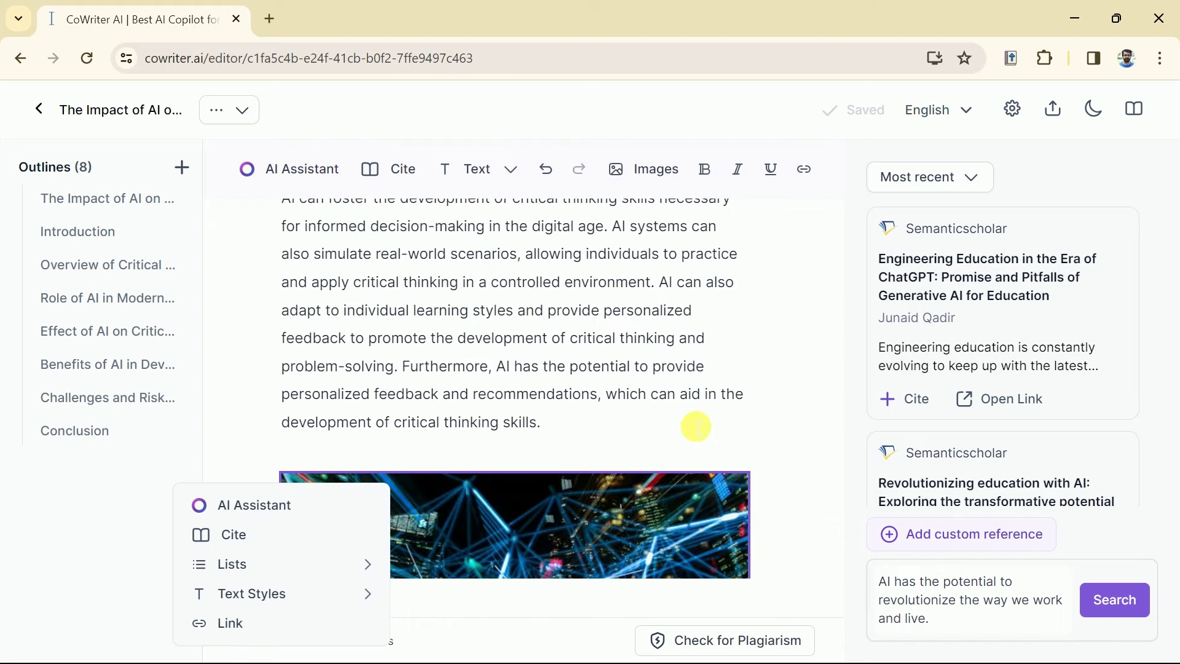
{"action": "left_click", "coordinate": [578, 406]}
{"action": "scroll", "coordinate": [568, 409], "scroll_direction": "down", "scroll_amount": 3}
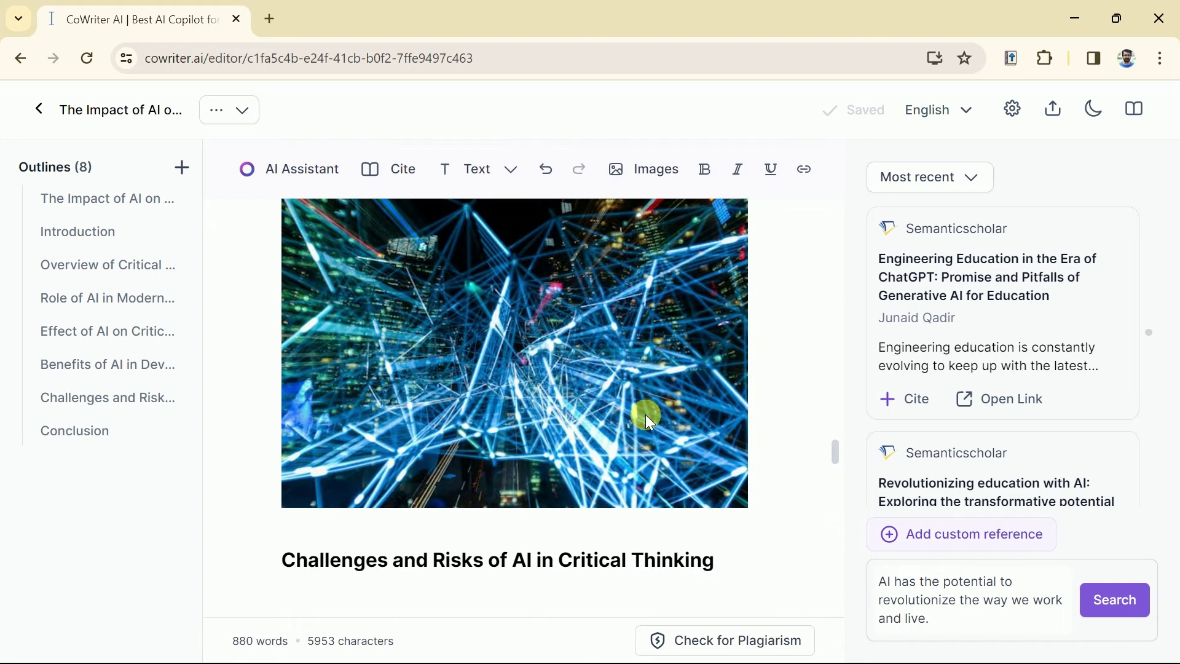
{"action": "scroll", "coordinate": [606, 466], "scroll_direction": "up", "scroll_amount": 3}
{"action": "left_click", "coordinate": [657, 169]}
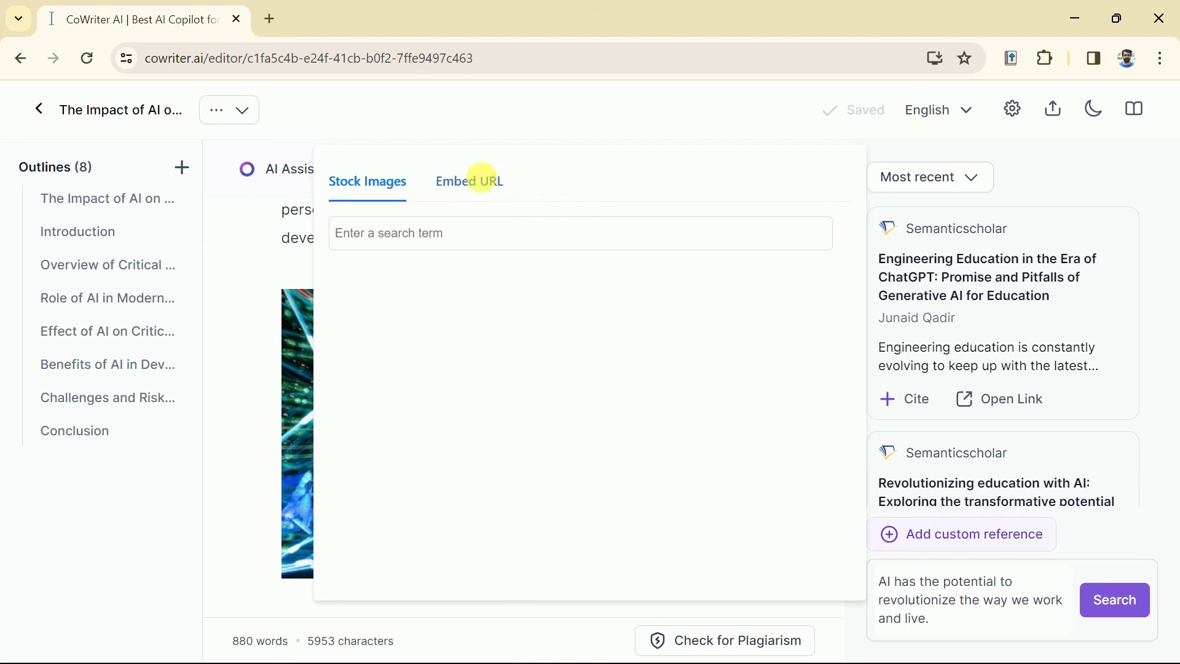
{"action": "left_click", "coordinate": [482, 179]}
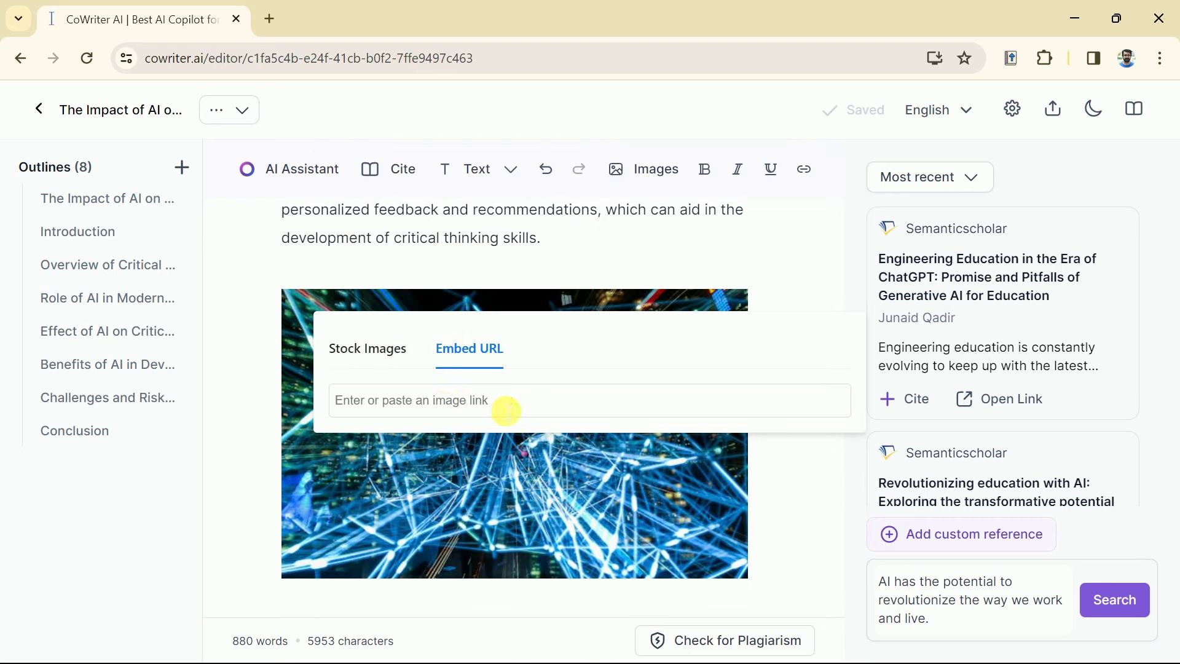
{"action": "left_click", "coordinate": [728, 516]}
{"action": "scroll", "coordinate": [728, 517], "scroll_direction": "down", "scroll_amount": 10}
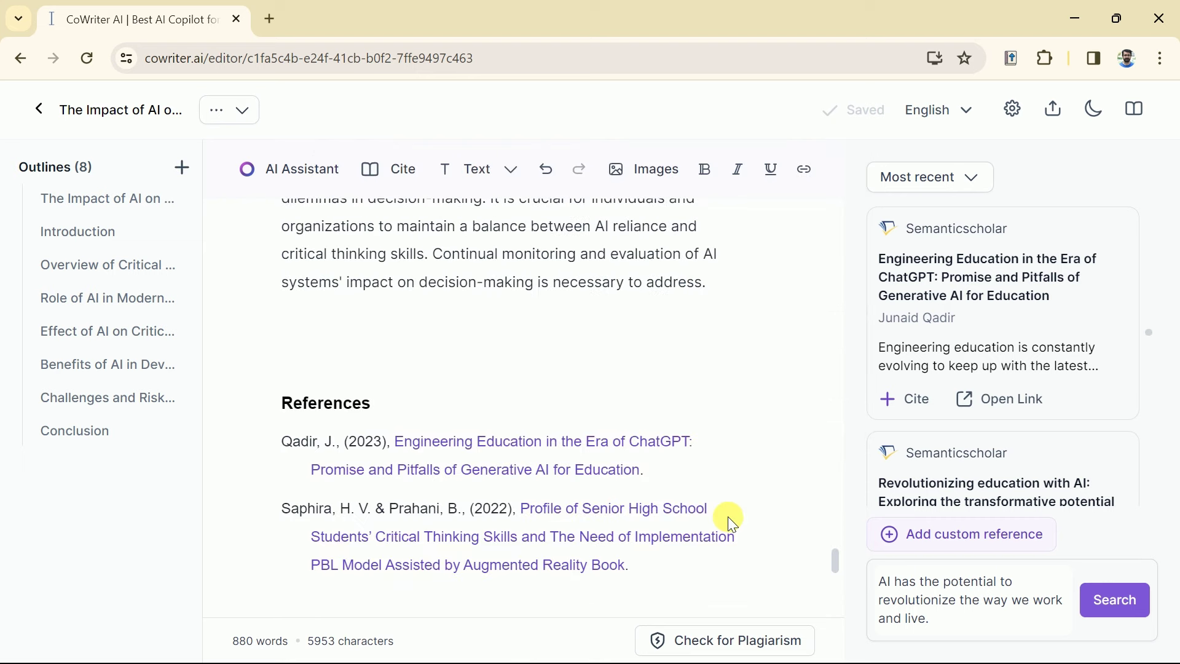
{"action": "scroll", "coordinate": [728, 517], "scroll_direction": "up", "scroll_amount": 2}
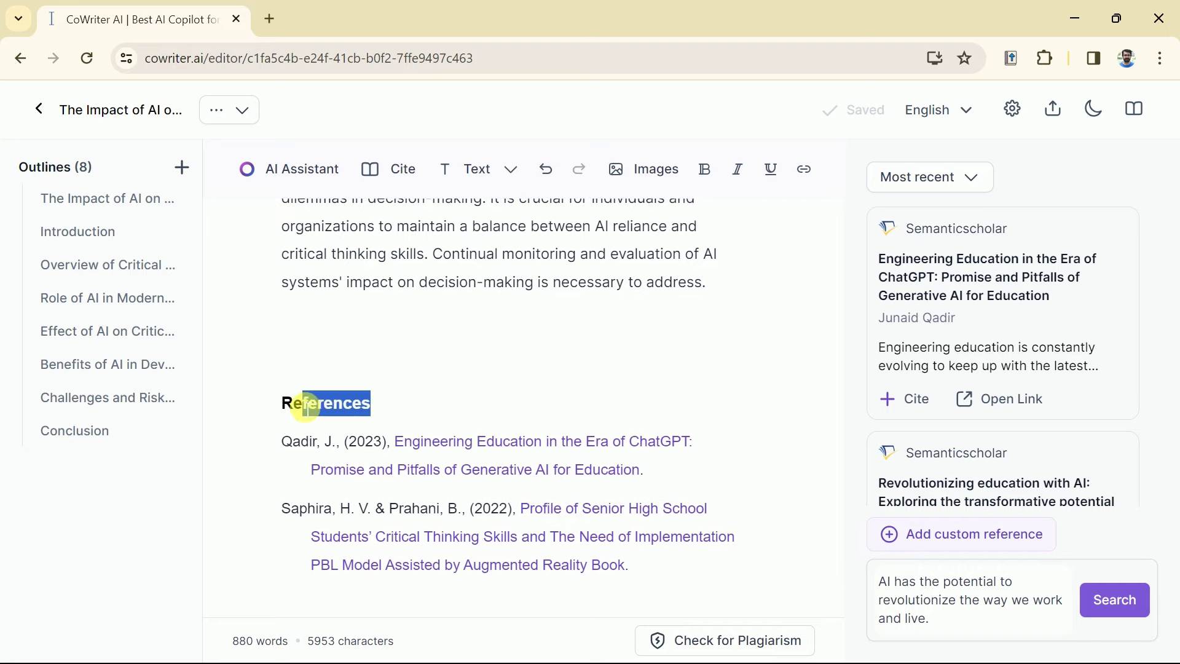
{"action": "scroll", "coordinate": [462, 286], "scroll_direction": "up", "scroll_amount": 5}
{"action": "scroll", "coordinate": [461, 287], "scroll_direction": "up", "scroll_amount": 5}
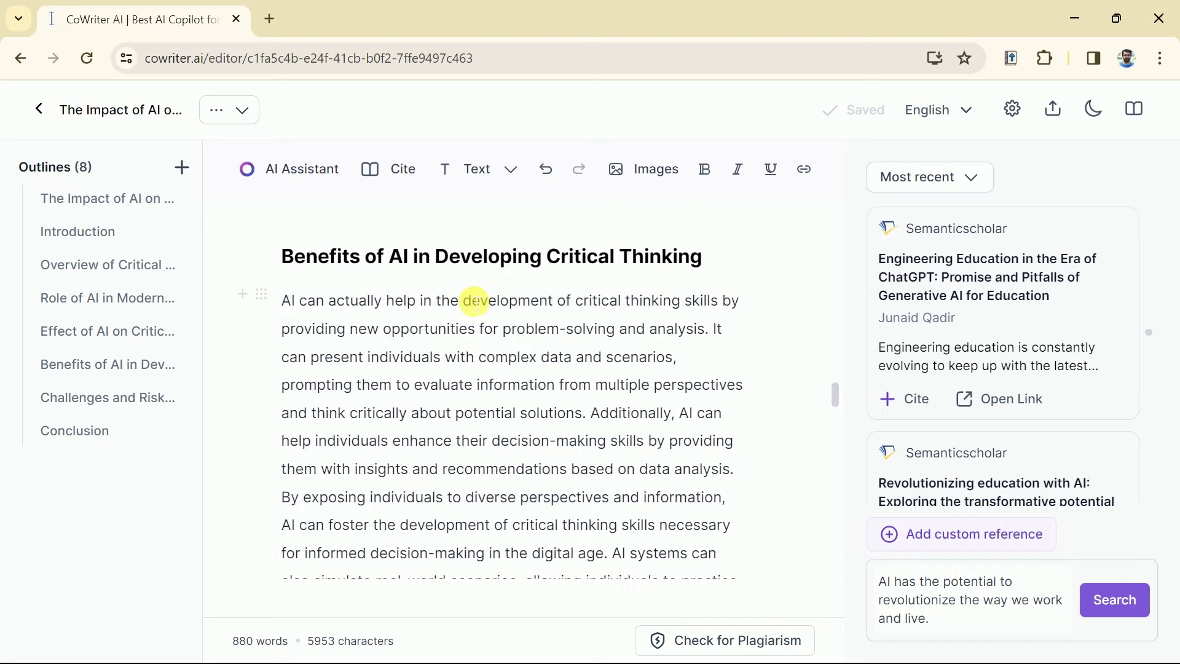
{"action": "scroll", "coordinate": [477, 301], "scroll_direction": "up", "scroll_amount": 5}
{"action": "scroll", "coordinate": [478, 301], "scroll_direction": "up", "scroll_amount": 5}
{"action": "scroll", "coordinate": [711, 406], "scroll_direction": "up", "scroll_amount": 5}
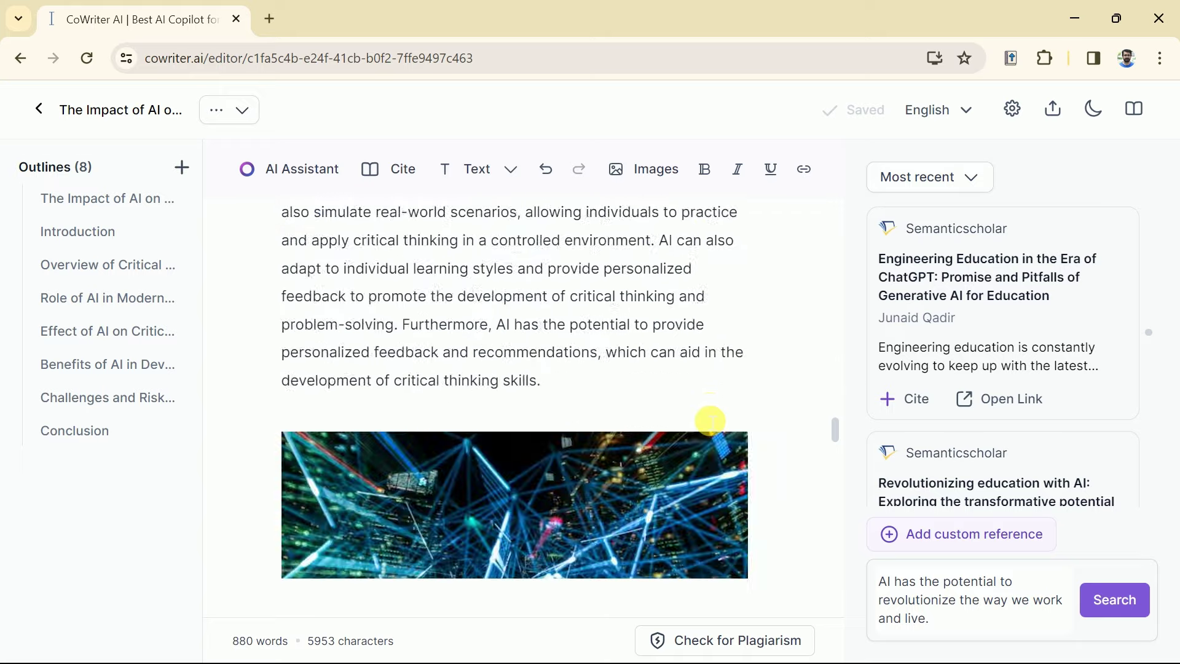
{"action": "scroll", "coordinate": [710, 406], "scroll_direction": "up", "scroll_amount": 5}
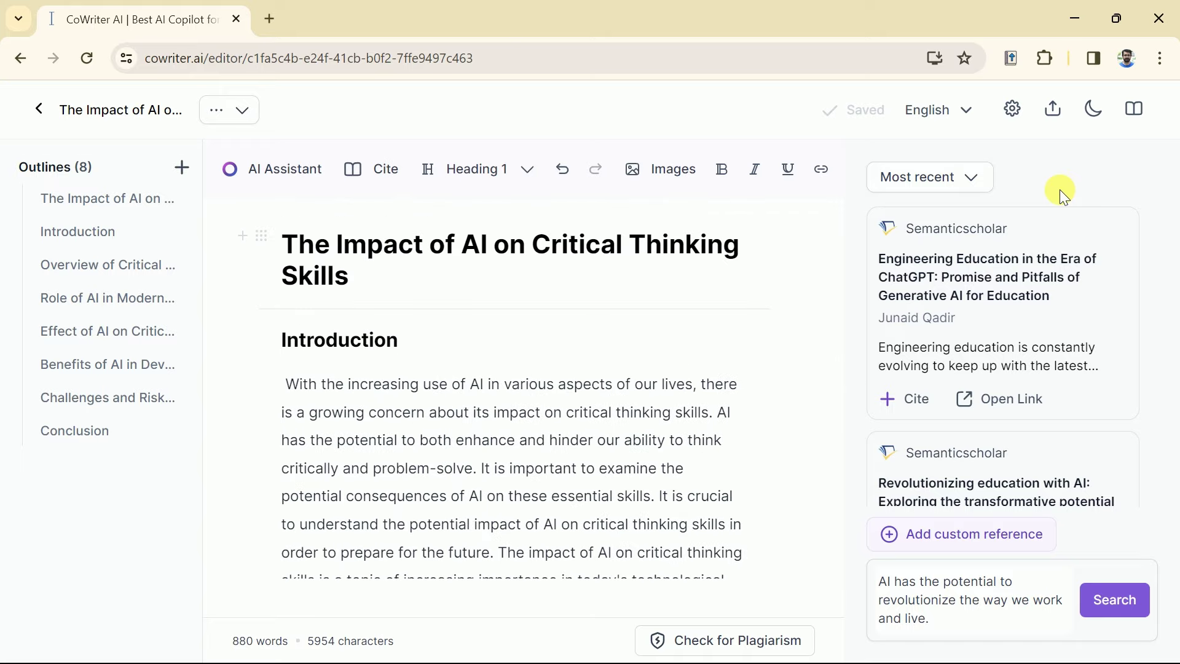
Export the AI and critical thinking essay as a PDF file.
{"action": "left_click", "coordinate": [1051, 111]}
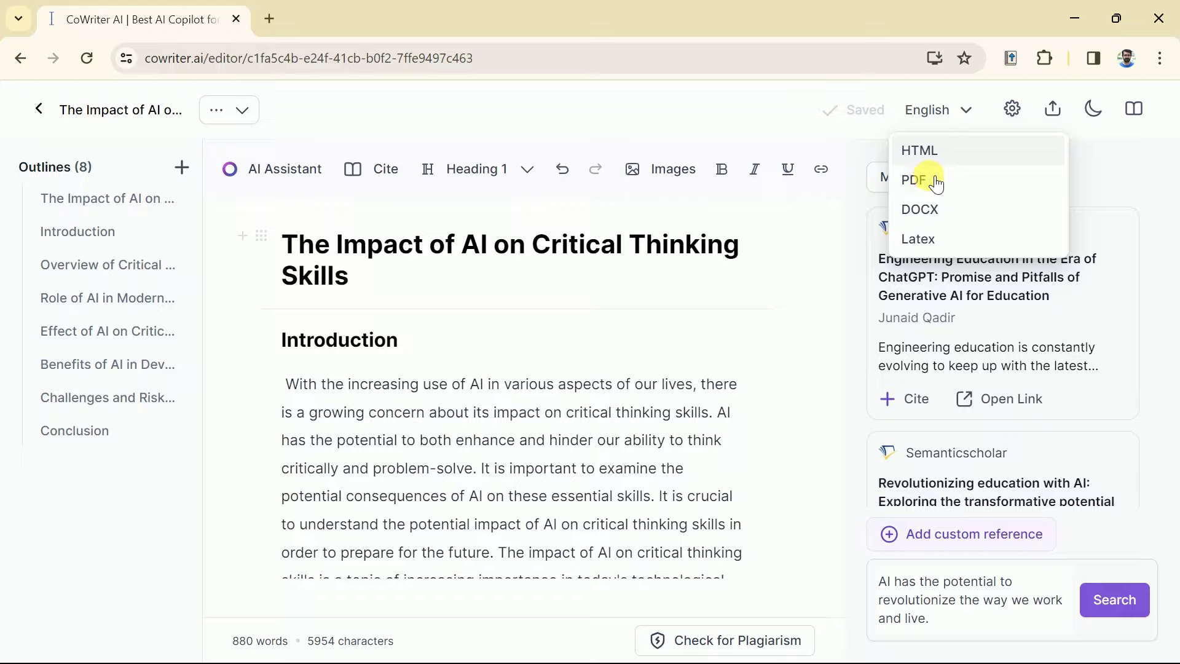
{"action": "left_click", "coordinate": [932, 181]}
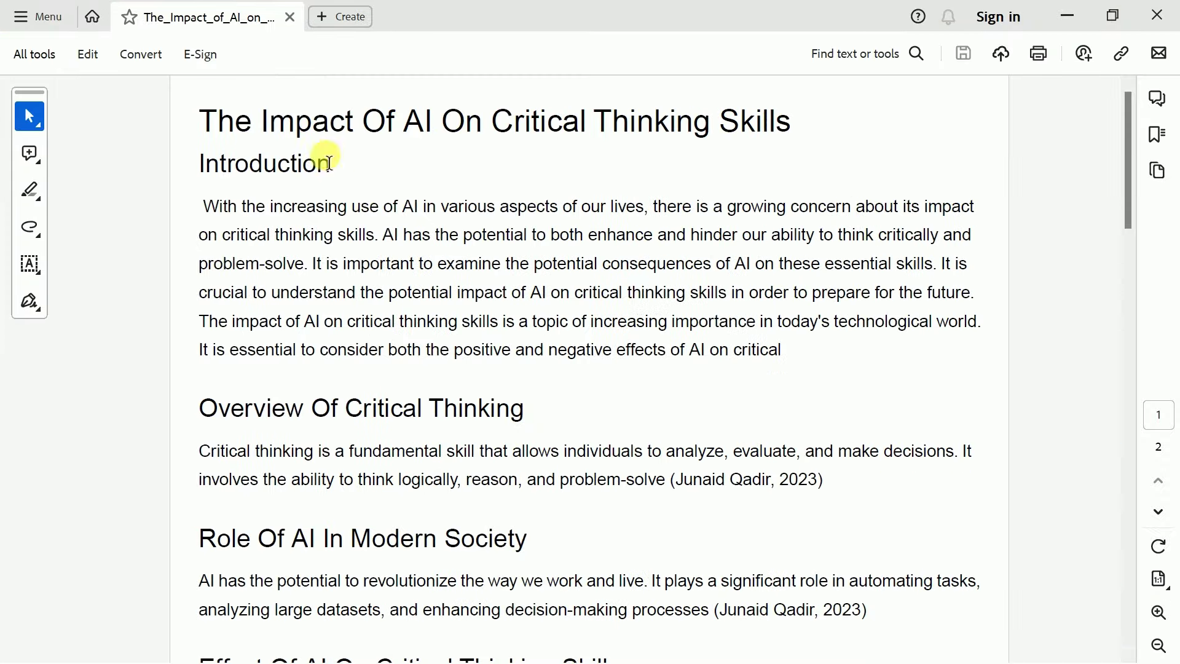
{"action": "left_click_drag", "start_coordinate": [1130, 136], "coordinate": [1126, 486]}
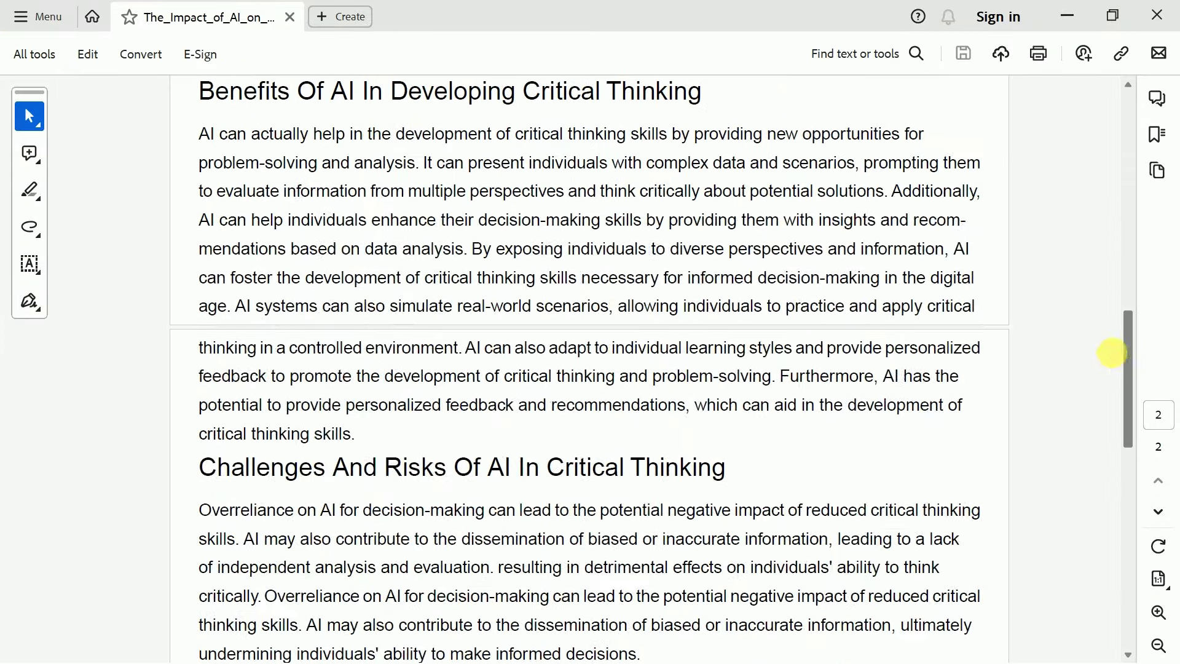
{"action": "scroll", "coordinate": [1089, 487], "scroll_direction": "down", "scroll_amount": 2}
{"action": "scroll", "coordinate": [1089, 498], "scroll_direction": "up", "scroll_amount": 2}
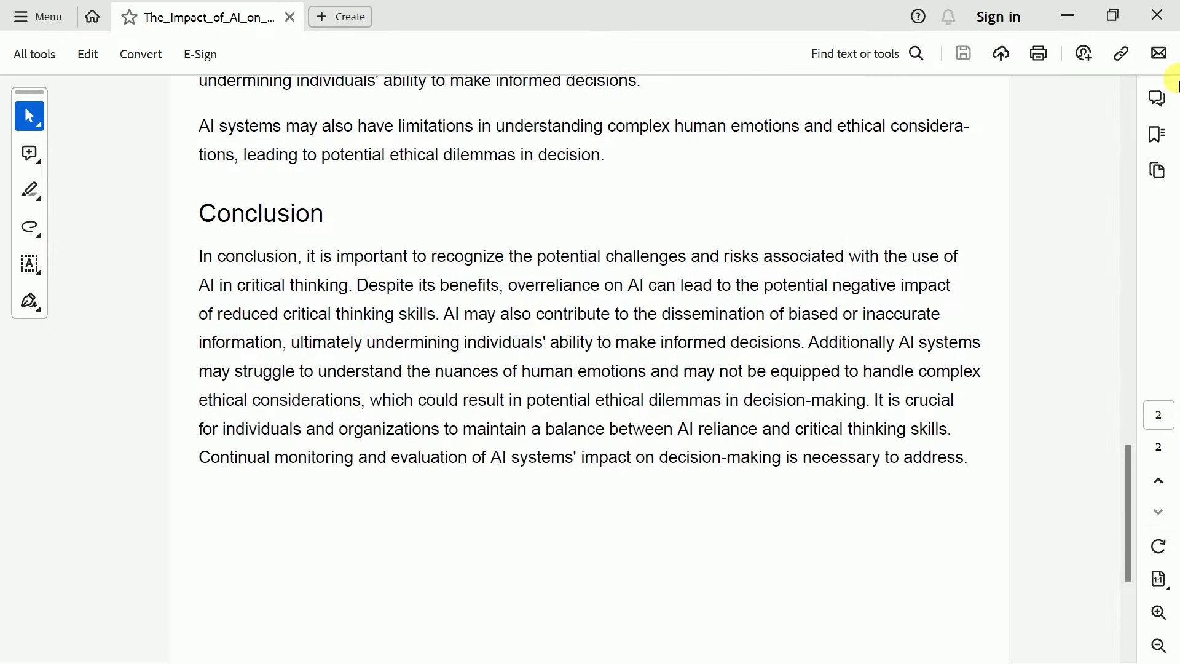
Close the PDF and switch pricing to annual billing, showing Plus at $11.00/month.
{"action": "left_click", "coordinate": [1169, 24]}
{"action": "scroll", "coordinate": [1171, 499], "scroll_direction": "down", "scroll_amount": 3}
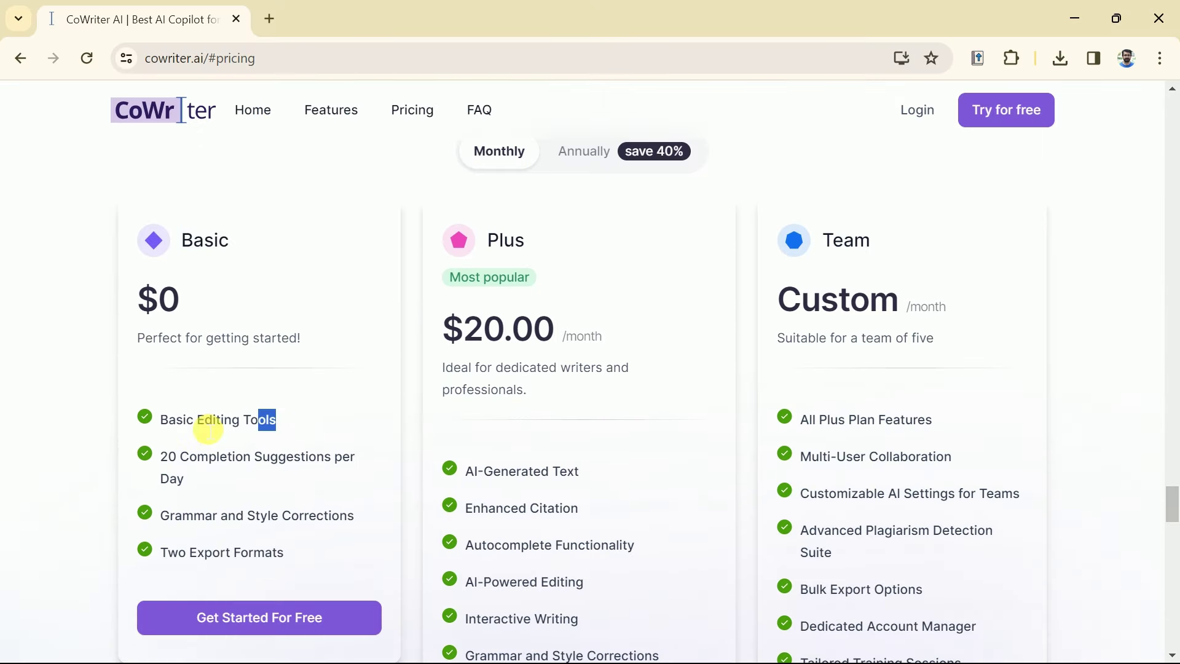
{"action": "left_click", "coordinate": [190, 483]}
{"action": "double_click", "coordinate": [166, 515]}
{"action": "scroll", "coordinate": [350, 498], "scroll_direction": "down", "scroll_amount": 1}
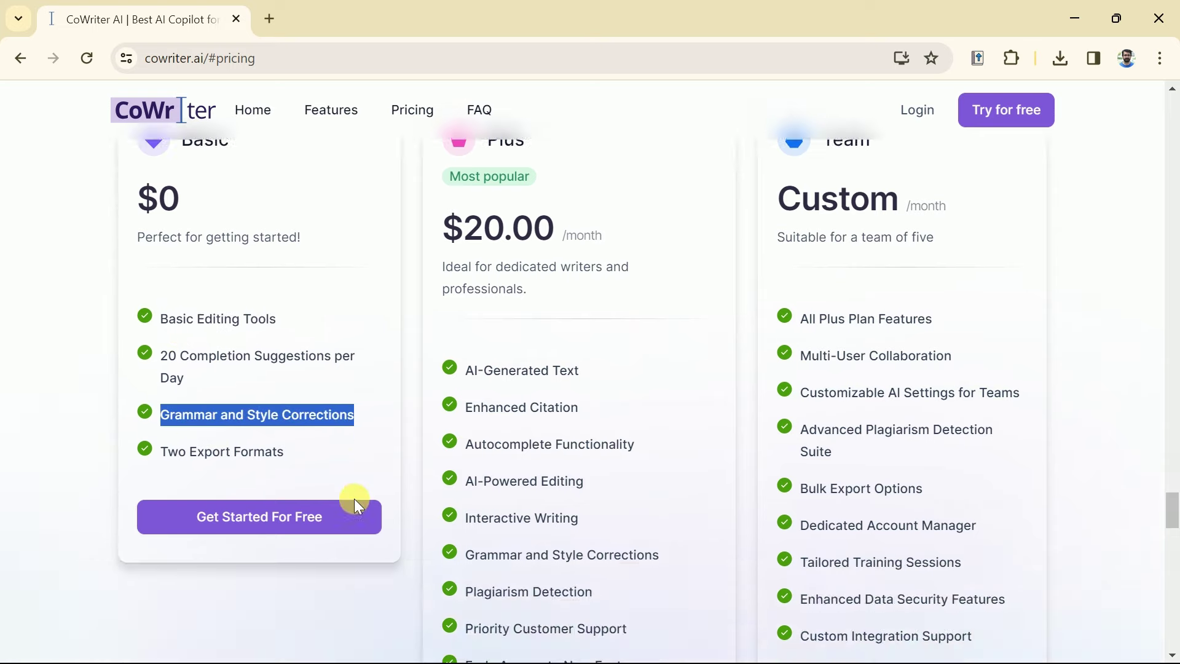
{"action": "left_click", "coordinate": [350, 498]}
{"action": "scroll", "coordinate": [541, 338], "scroll_direction": "up", "scroll_amount": 3}
{"action": "scroll", "coordinate": [516, 443], "scroll_direction": "down", "scroll_amount": 1}
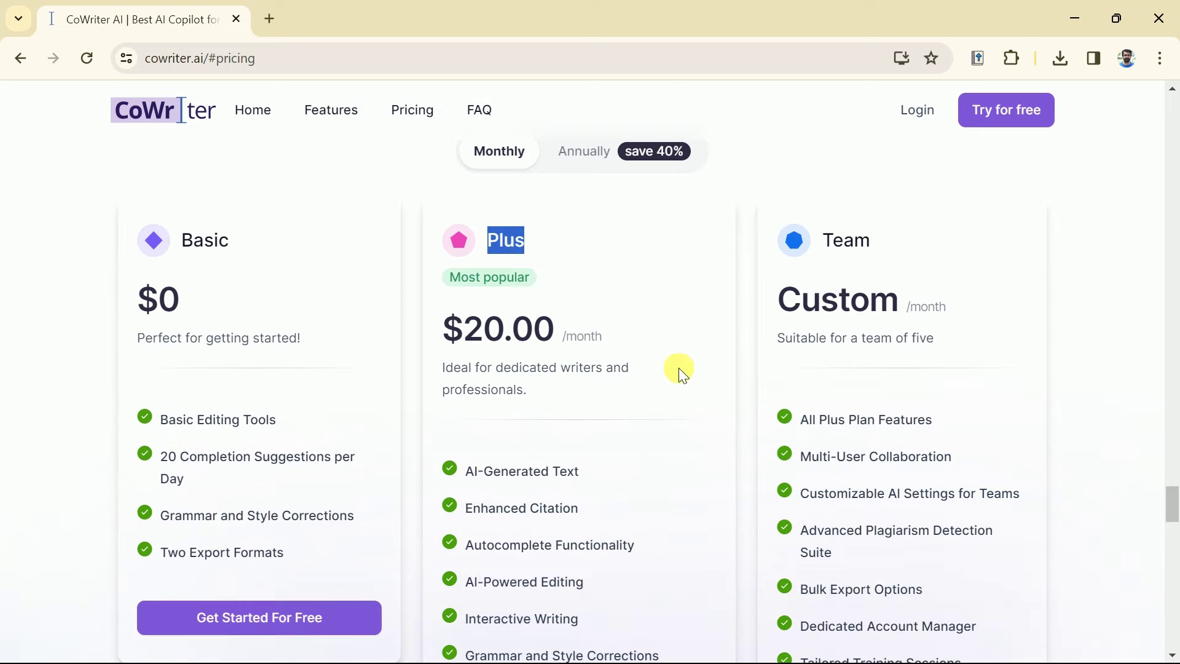
{"action": "scroll", "coordinate": [679, 367], "scroll_direction": "down", "scroll_amount": 1}
{"action": "scroll", "coordinate": [636, 502], "scroll_direction": "down", "scroll_amount": 2}
{"action": "scroll", "coordinate": [828, 524], "scroll_direction": "up", "scroll_amount": 2}
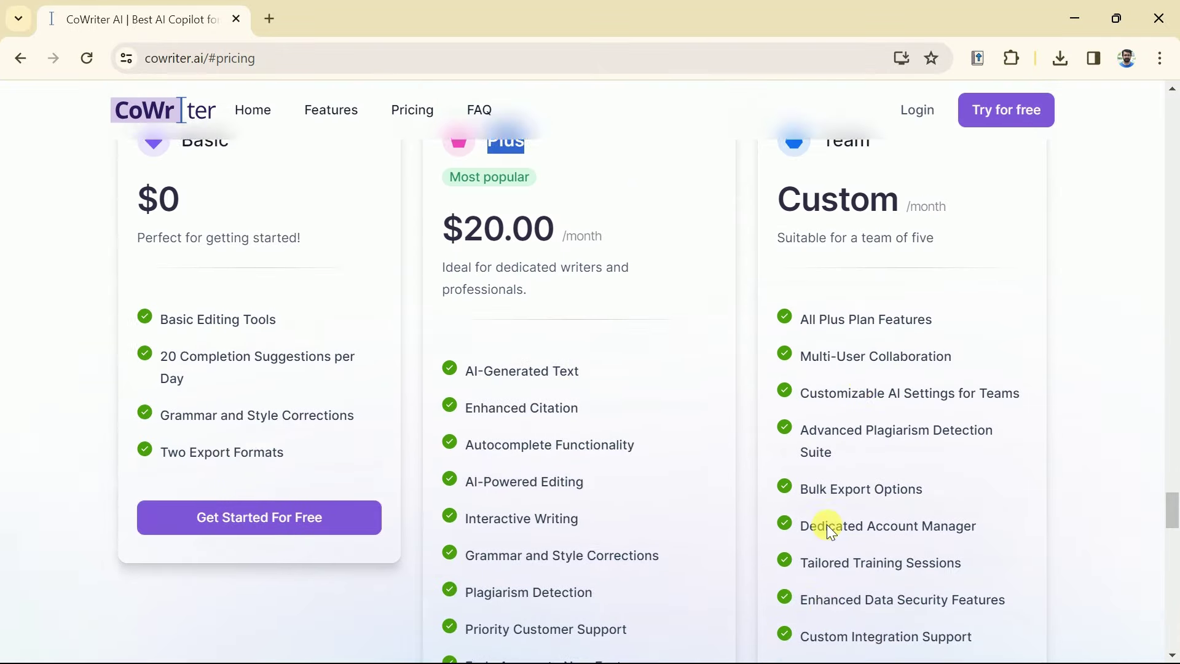
{"action": "scroll", "coordinate": [876, 368], "scroll_direction": "up", "scroll_amount": 2}
{"action": "scroll", "coordinate": [883, 376], "scroll_direction": "up", "scroll_amount": 1}
{"action": "left_click", "coordinate": [583, 243]}
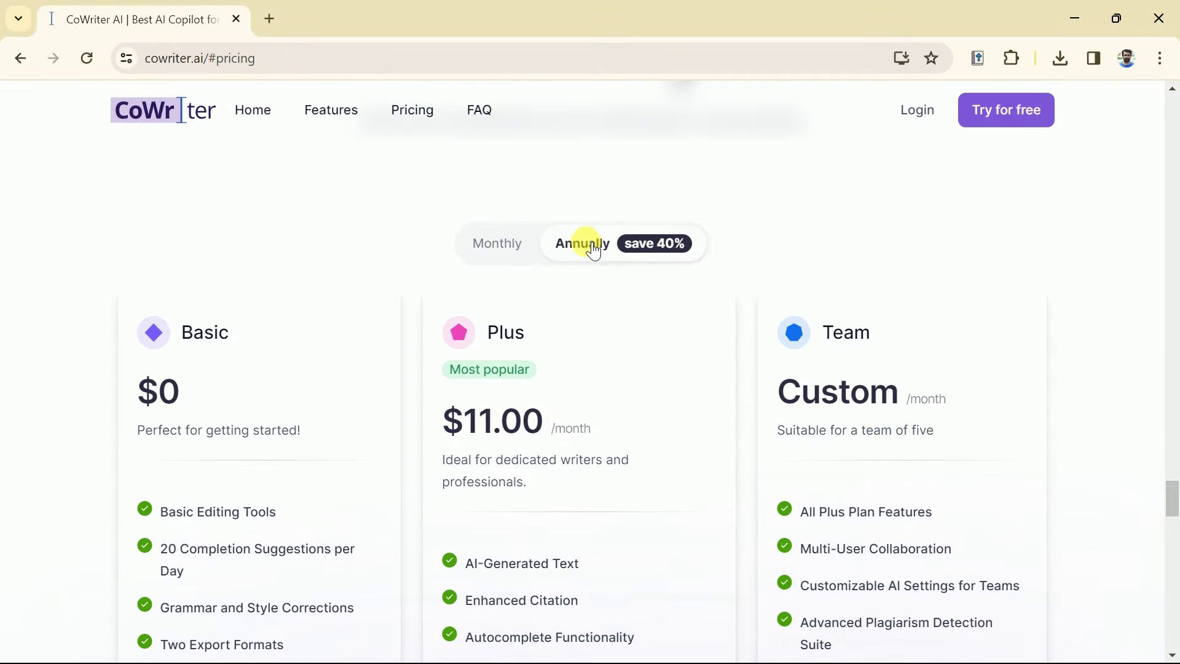